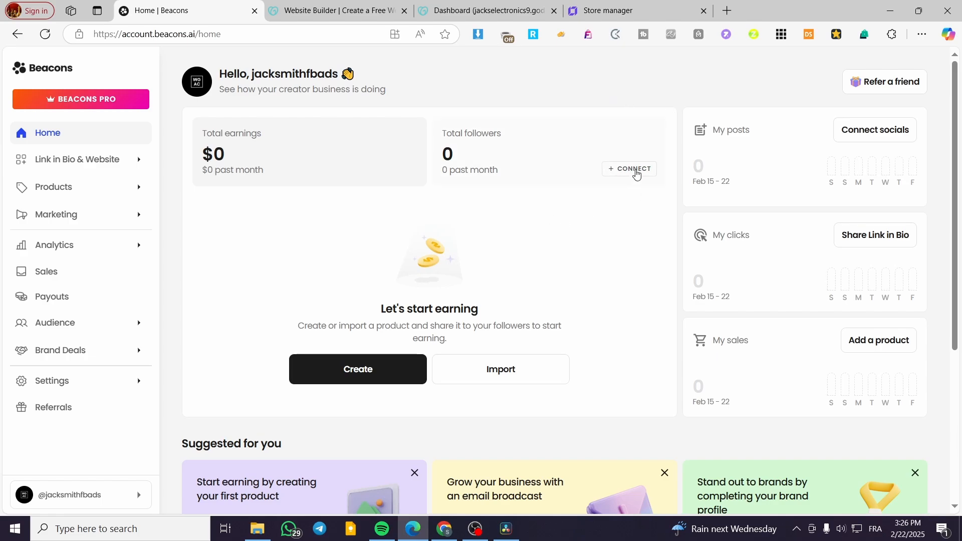
# Look through the social platforms offered for follower tracking, including Twitter, Instagram and TikTok, without connecting one.
pyautogui.click(634, 169)
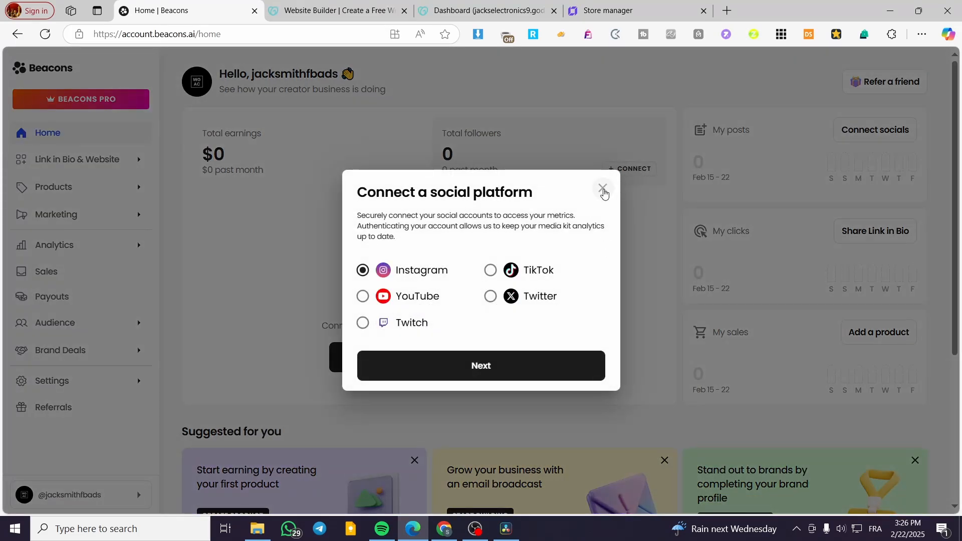
pyautogui.click(603, 189)
pyautogui.click(635, 173)
pyautogui.click(539, 301)
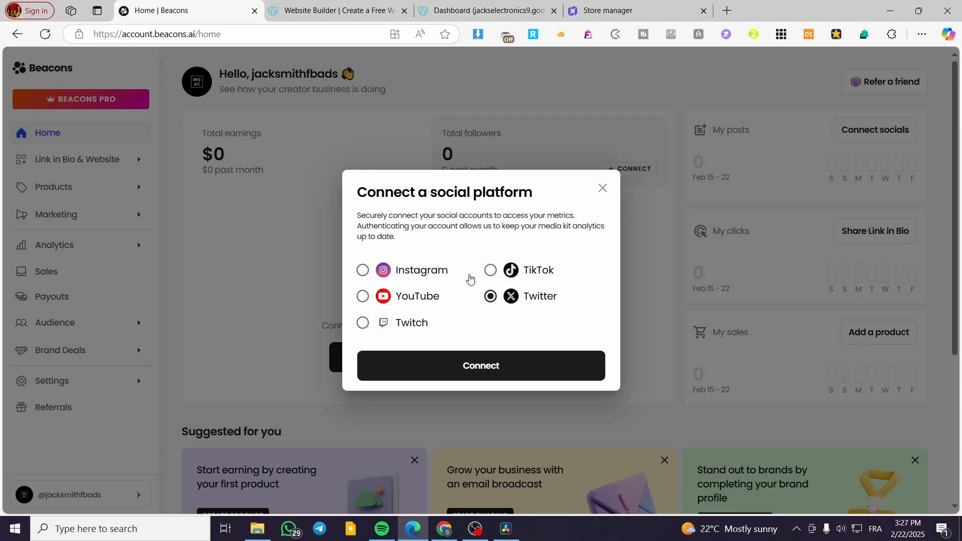
pyautogui.click(438, 273)
pyautogui.click(510, 273)
pyautogui.click(602, 188)
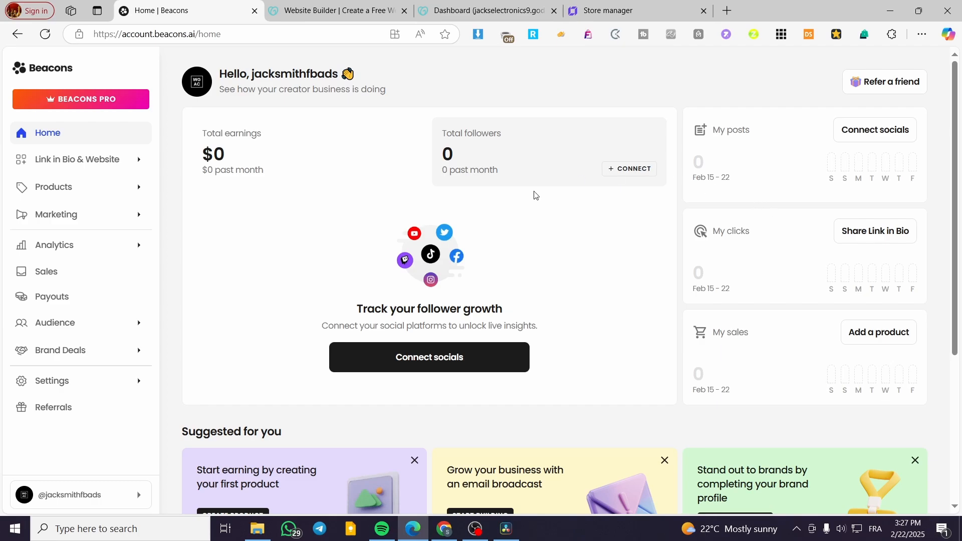
# Open the Link in Bio page and examine its page preview and the Links block containing the Belt link.
pyautogui.click(40, 168)
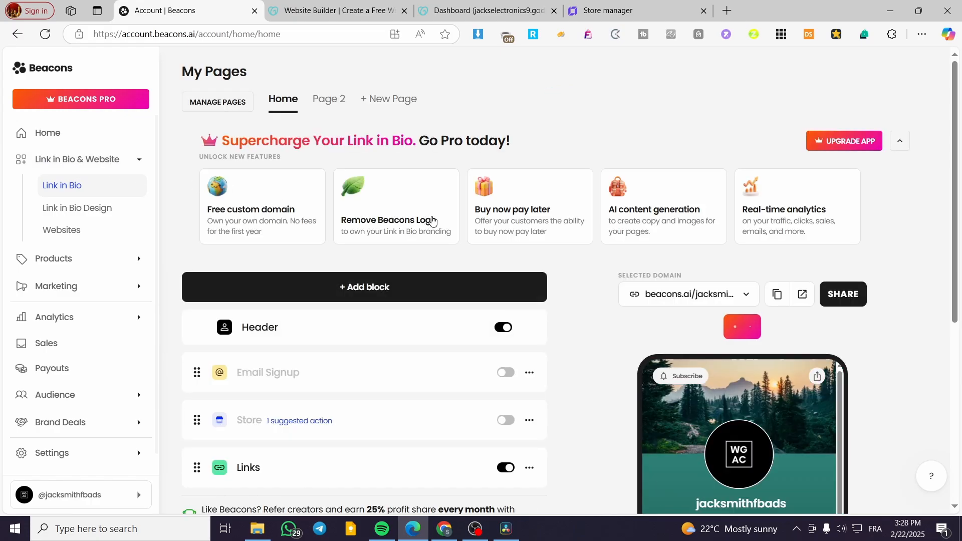
pyautogui.scroll(-3, 556, 211)
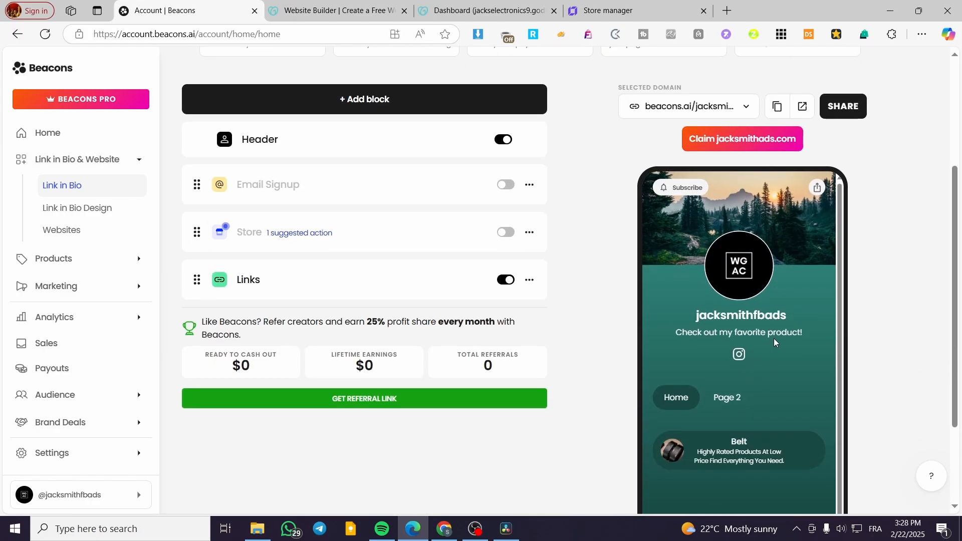
pyautogui.scroll(-1, 774, 342)
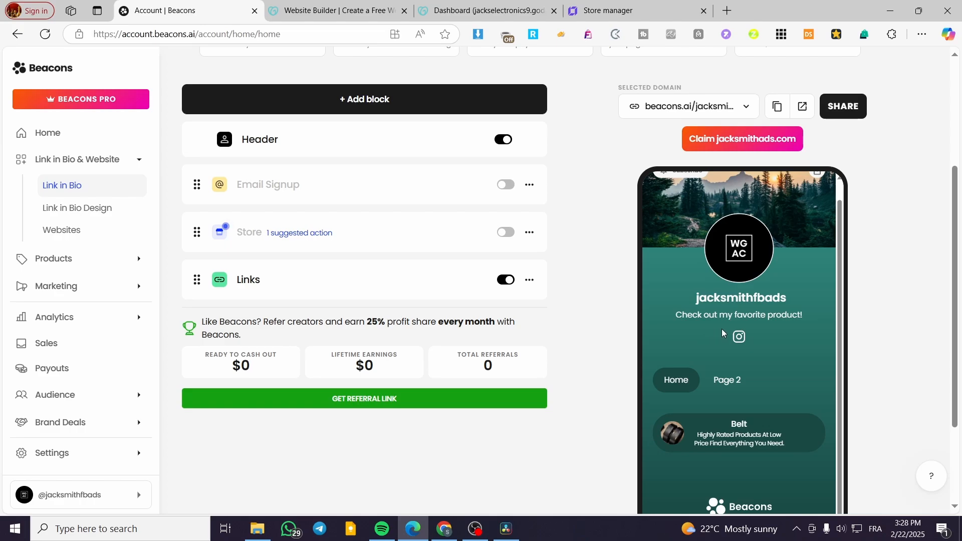
pyautogui.scroll(-3, 723, 334)
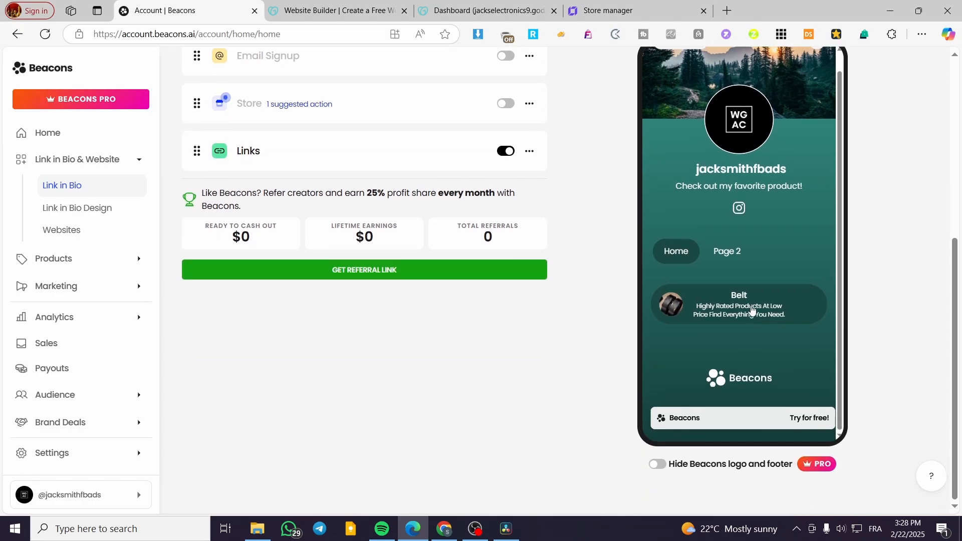
pyautogui.click(743, 312)
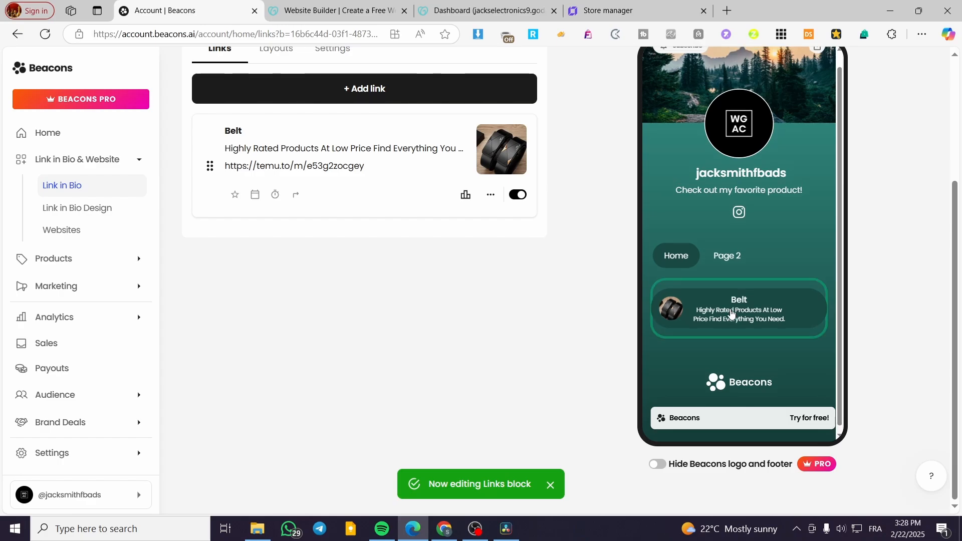
pyautogui.scroll(4, 736, 326)
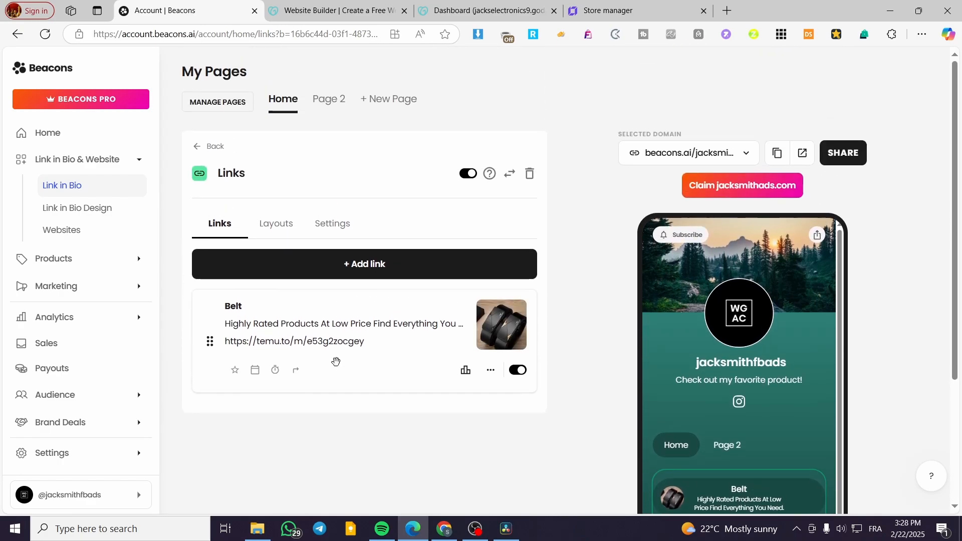
pyautogui.scroll(-5, 738, 373)
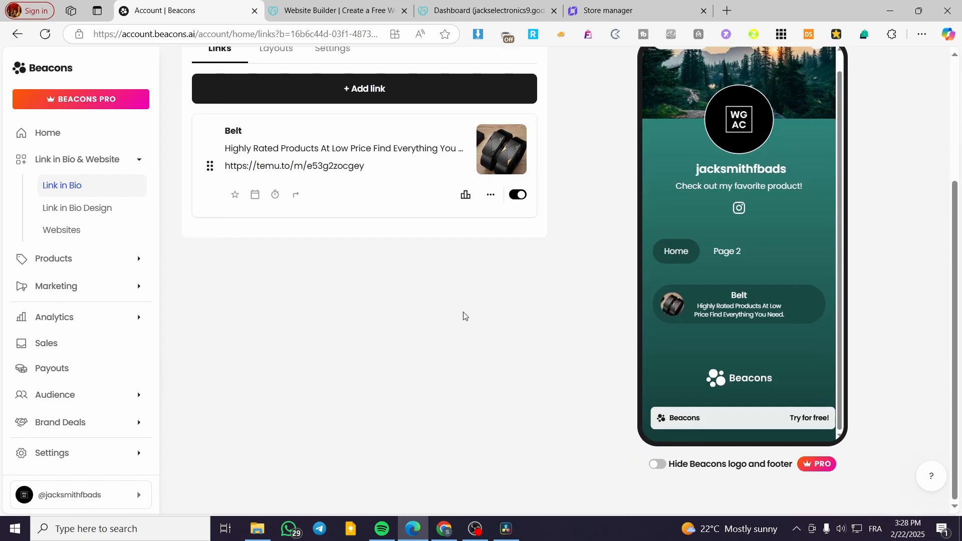
pyautogui.scroll(4, 461, 315)
# Open the Websites section and look over the website builder's introduction, sample designs and FAQs.
pyautogui.click(60, 231)
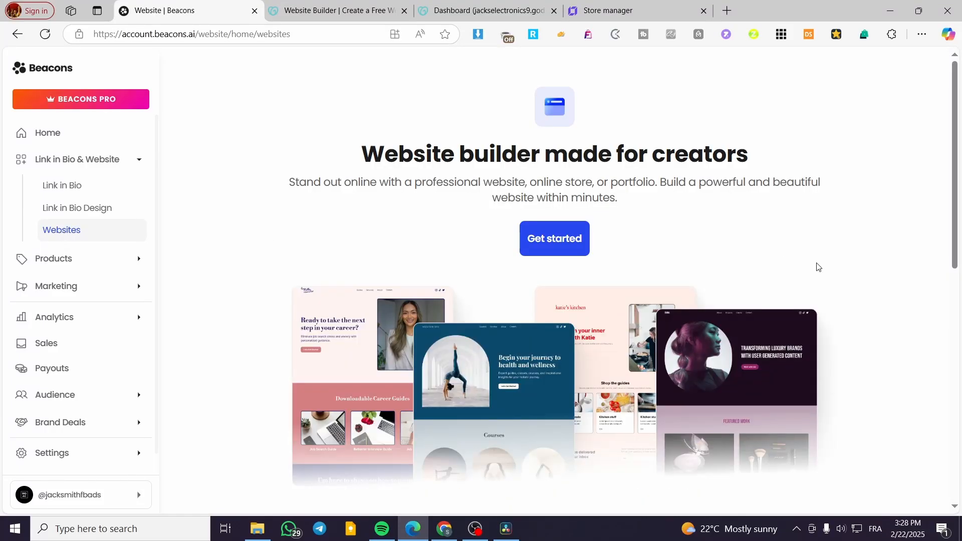
pyautogui.scroll(-3, 829, 266)
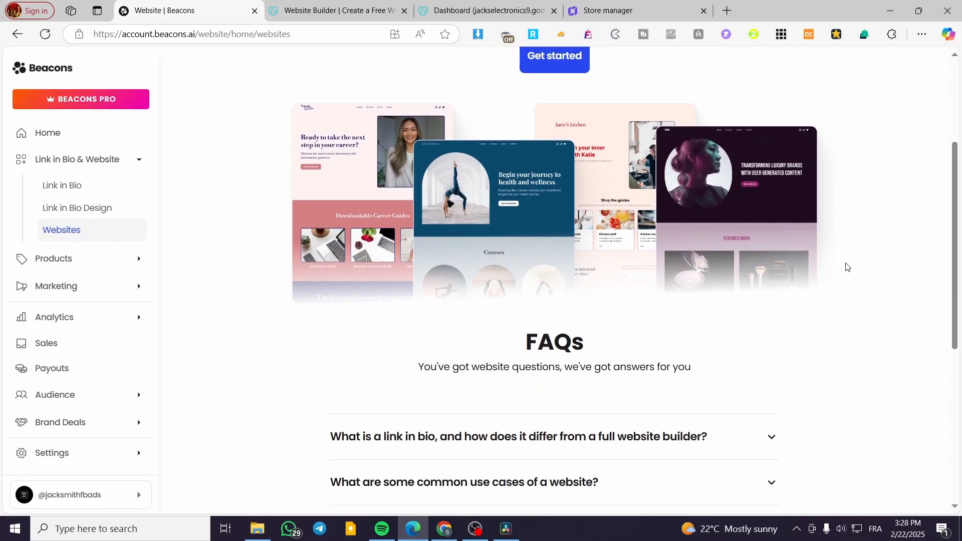
pyautogui.scroll(3, 837, 267)
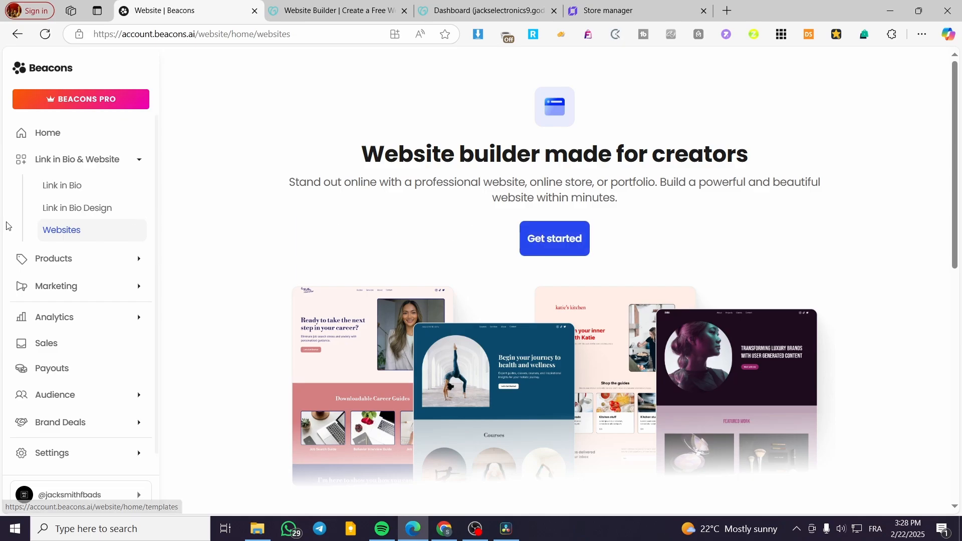
# Open My Products and look through the store's product listings and the community inspiration section.
pyautogui.click(63, 257)
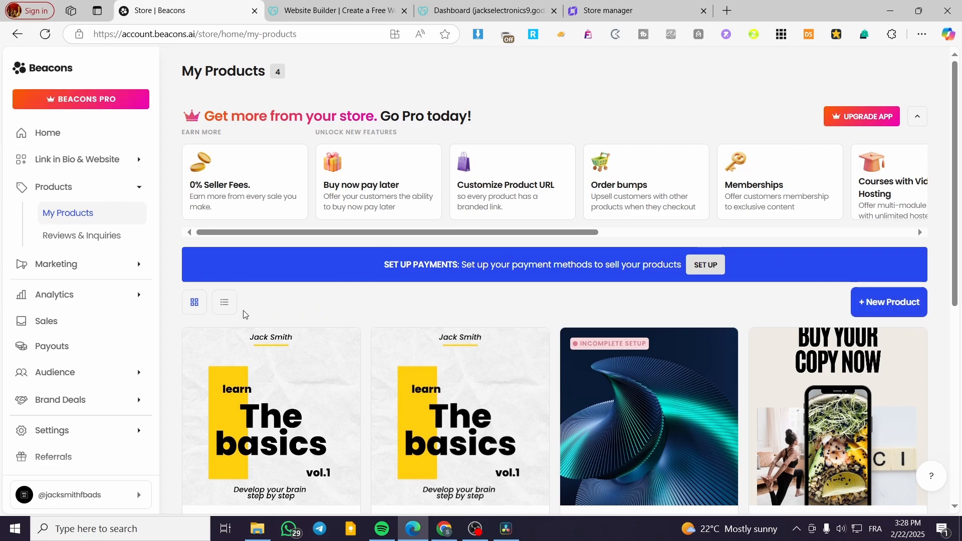
pyautogui.scroll(-1, 244, 314)
pyautogui.scroll(-4, 509, 273)
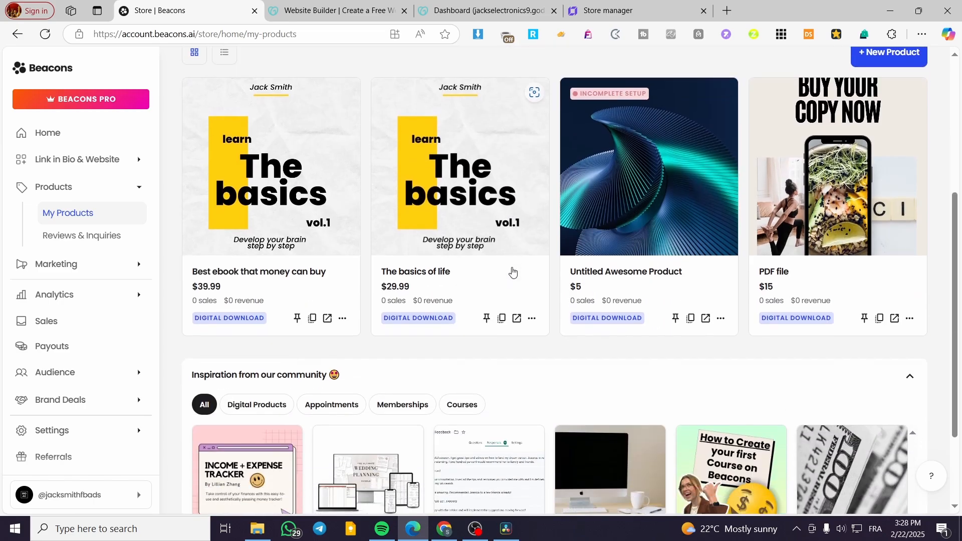
pyautogui.scroll(-2, 512, 272)
pyautogui.scroll(4, 500, 361)
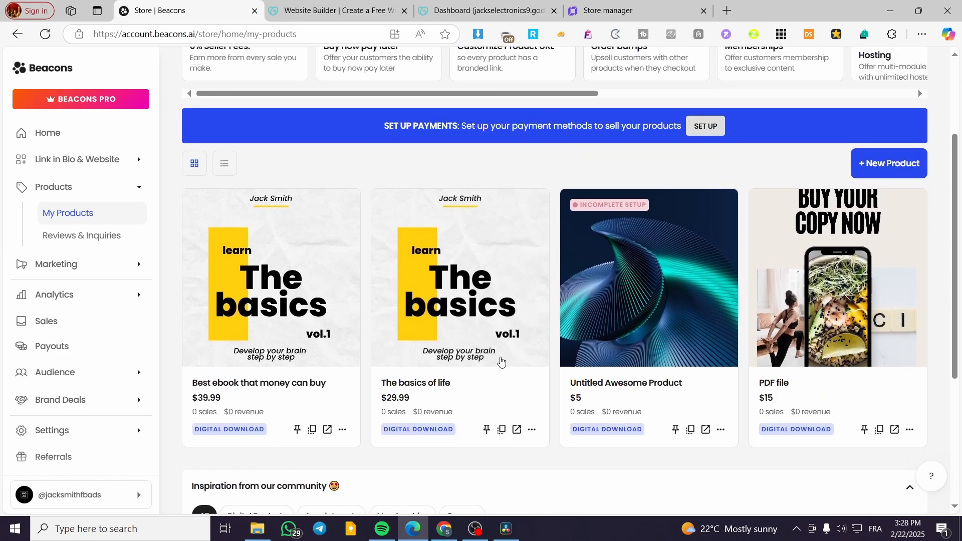
pyautogui.scroll(2, 379, 322)
pyautogui.scroll(-6, 501, 311)
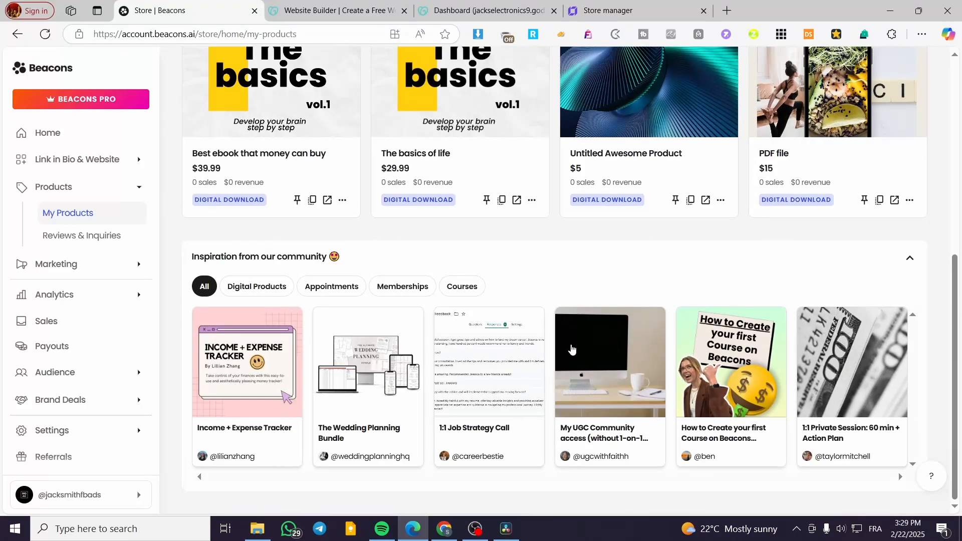
pyautogui.scroll(8, 571, 349)
pyautogui.scroll(-1, 571, 349)
# Add a new Course product and apply the Original layout to its product page.
pyautogui.click(907, 179)
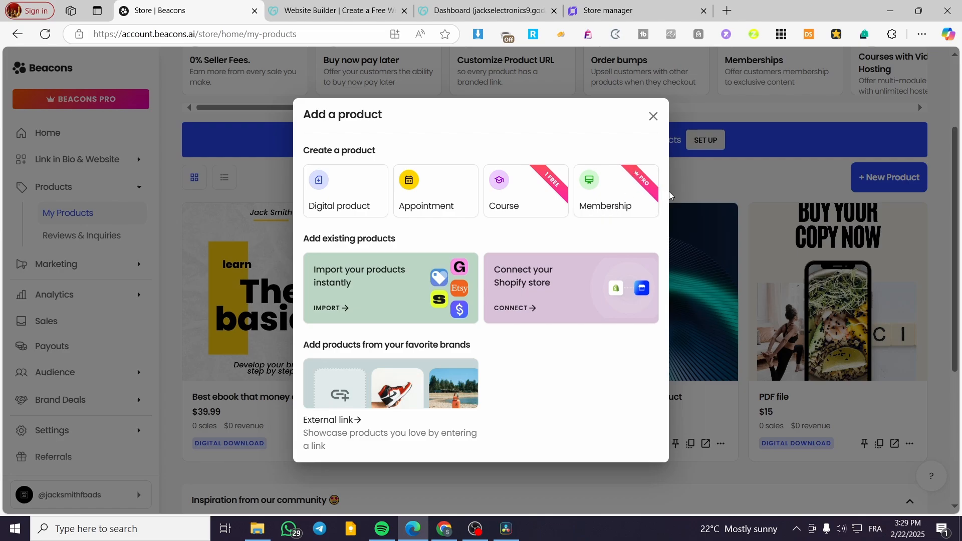
pyautogui.click(525, 193)
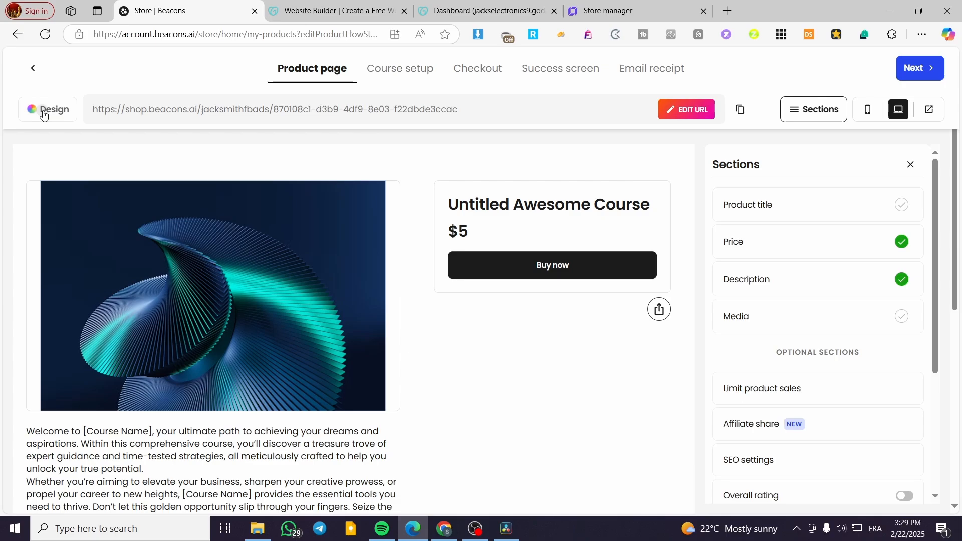
pyautogui.click(44, 110)
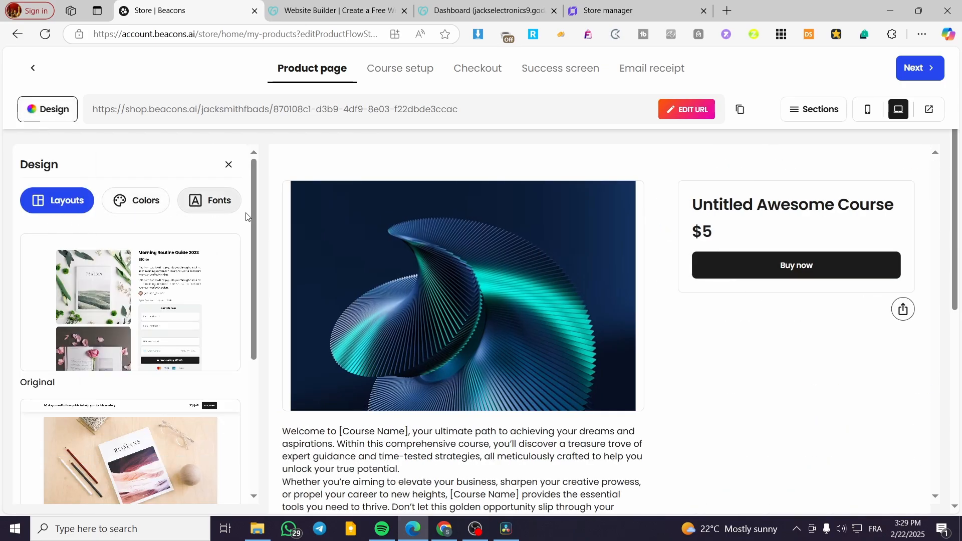
pyautogui.moveTo(476, 301)
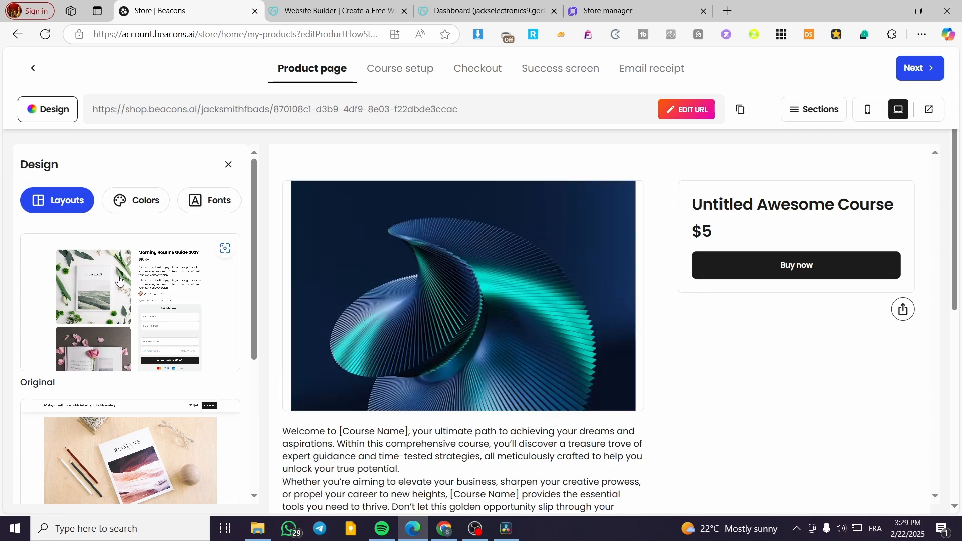
pyautogui.click(128, 300)
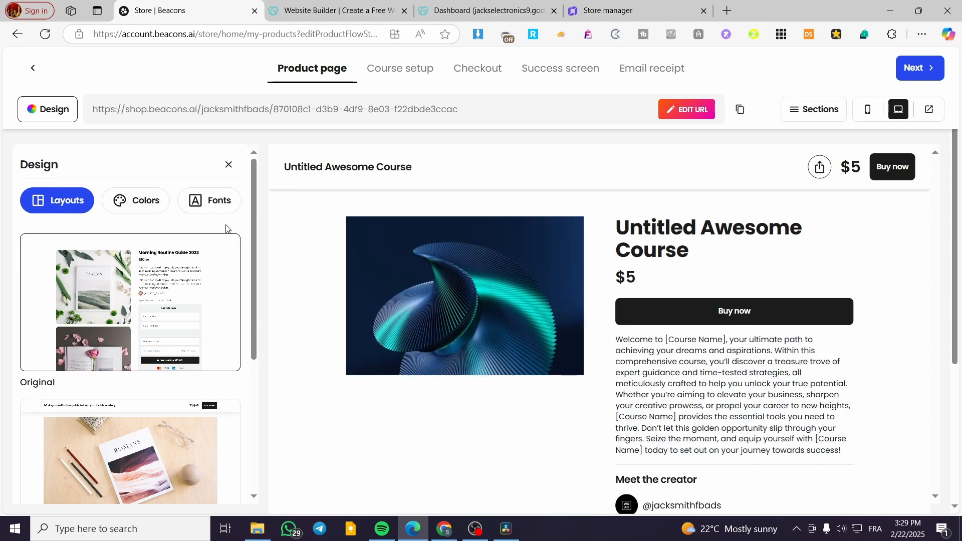
# Try the Sunny Pastel, Midnight Sun and Classic Contrast color palettes on the course page, and apply the navy and slate-blue palette.
pyautogui.click(135, 201)
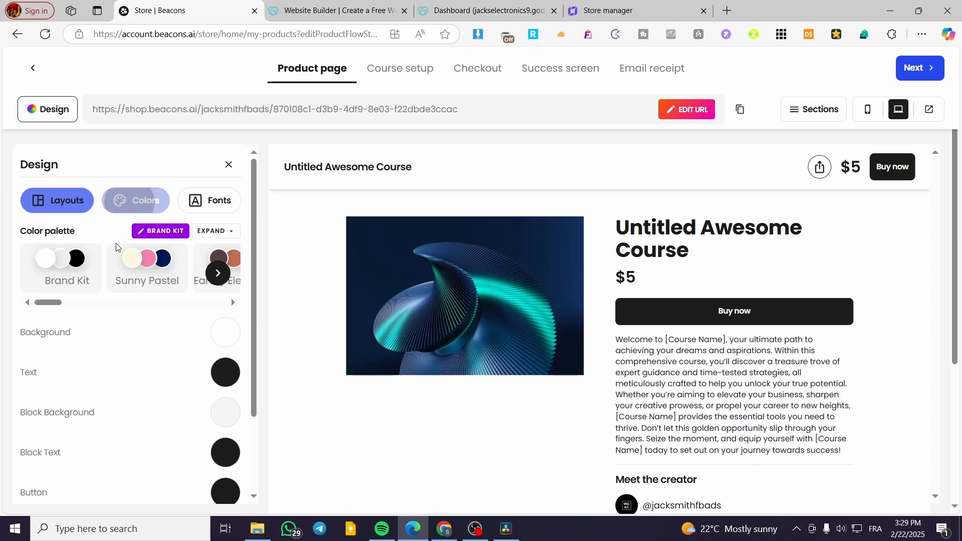
pyautogui.click(153, 272)
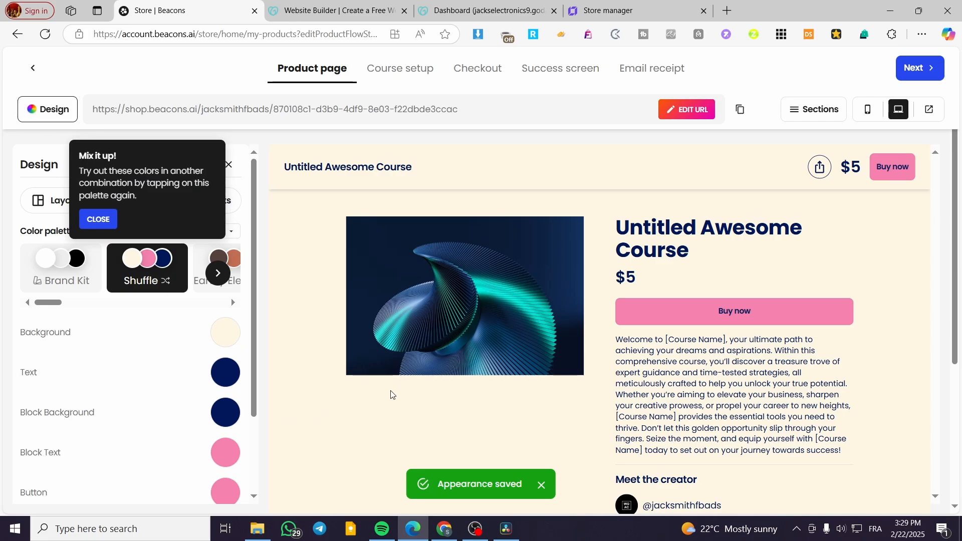
pyautogui.click(216, 271)
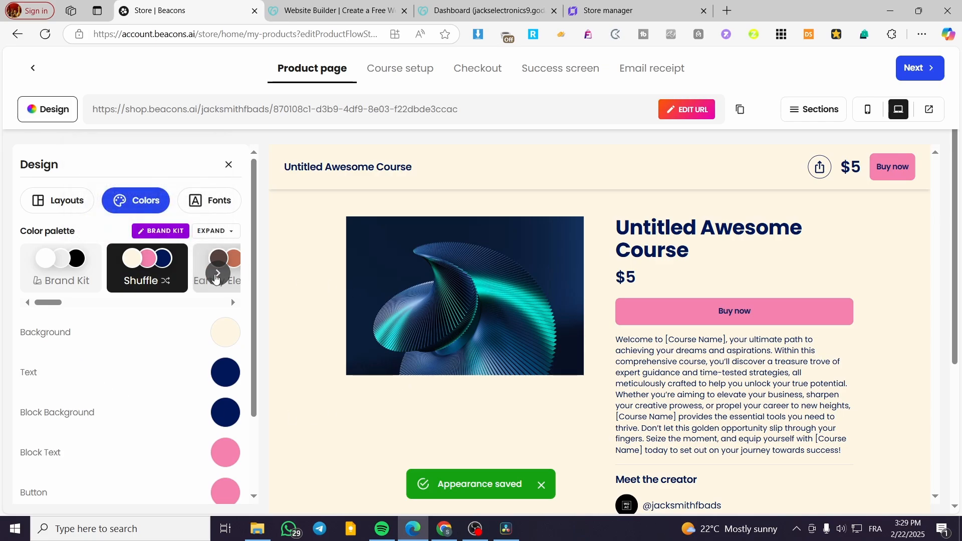
pyautogui.click(216, 271)
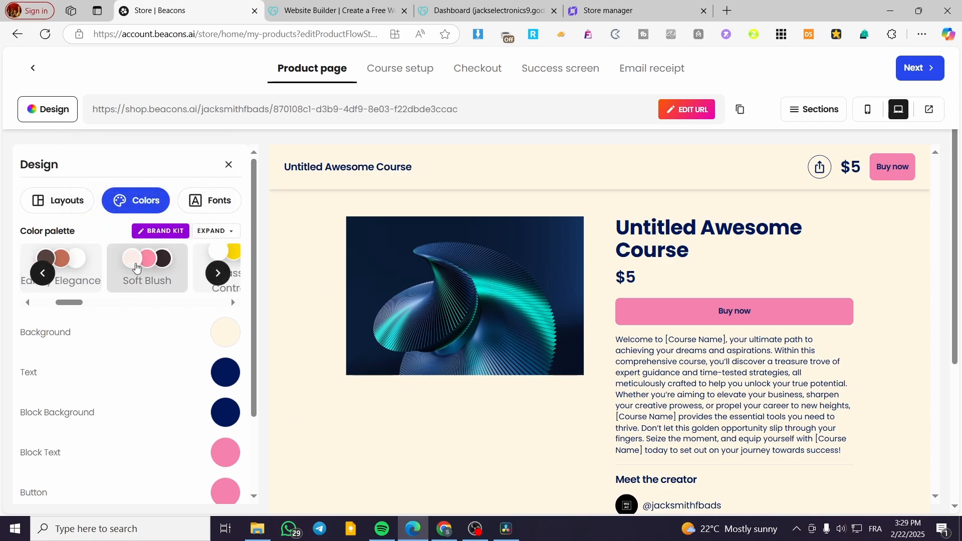
pyautogui.click(136, 268)
pyautogui.click(82, 278)
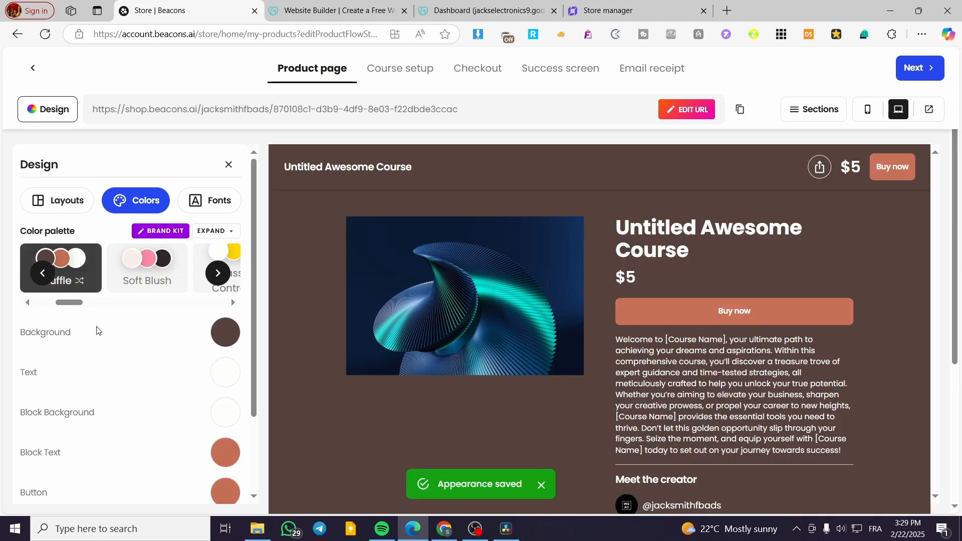
pyautogui.click(218, 272)
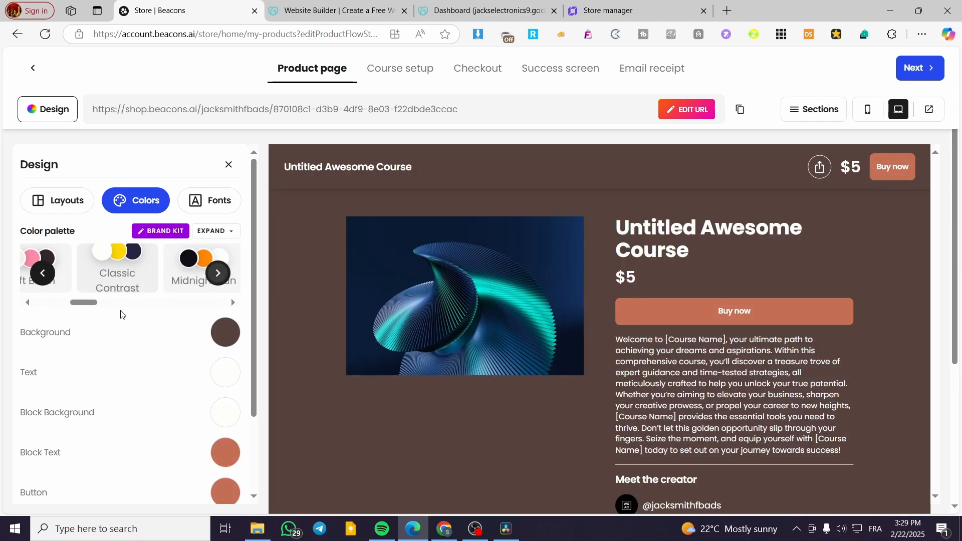
pyautogui.click(146, 273)
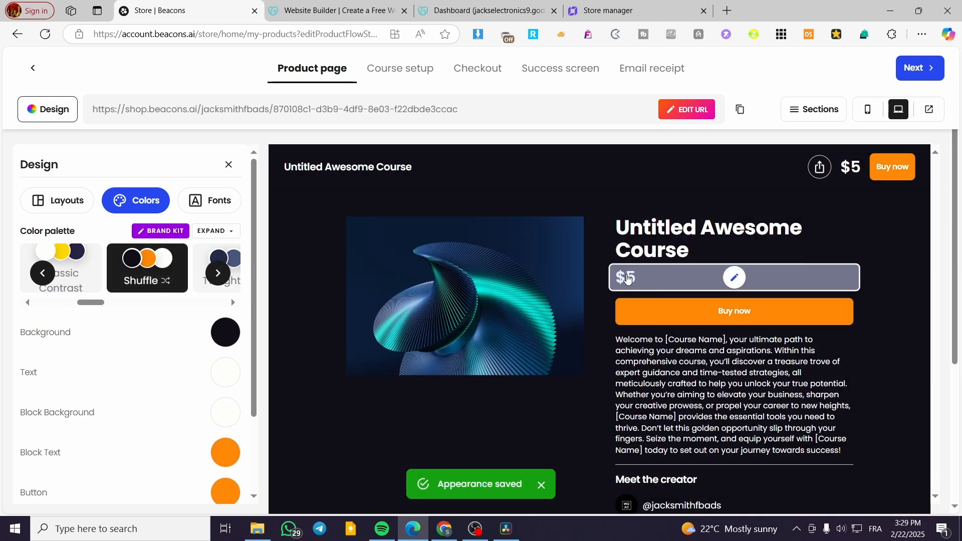
pyautogui.click(61, 271)
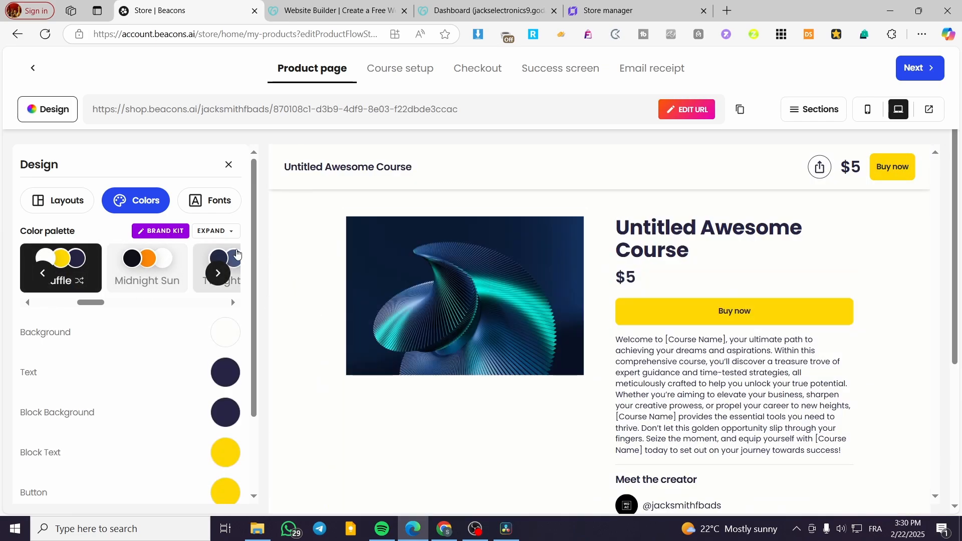
pyautogui.click(236, 253)
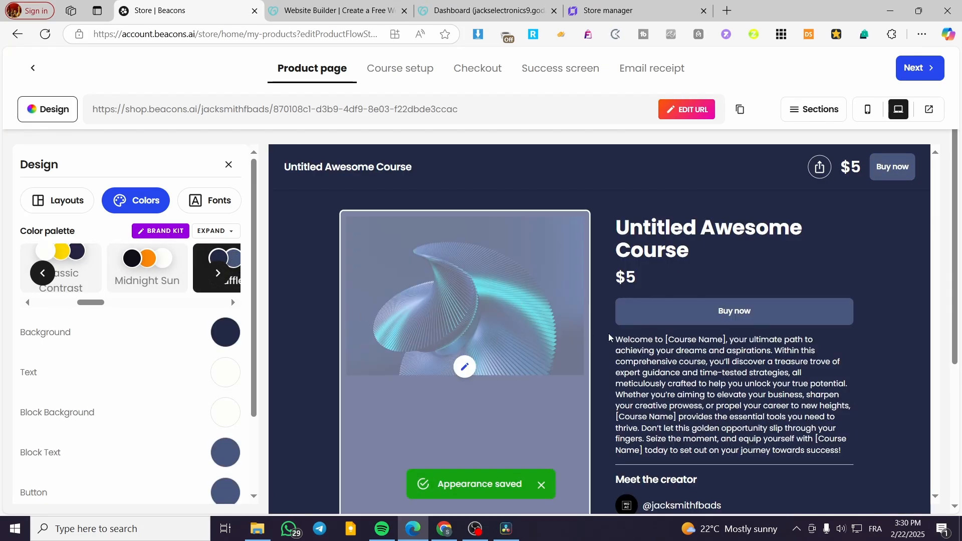
# Review the restyled course page preview and the individual color settings from Background to Hyperlink.
pyautogui.scroll(-3, 601, 330)
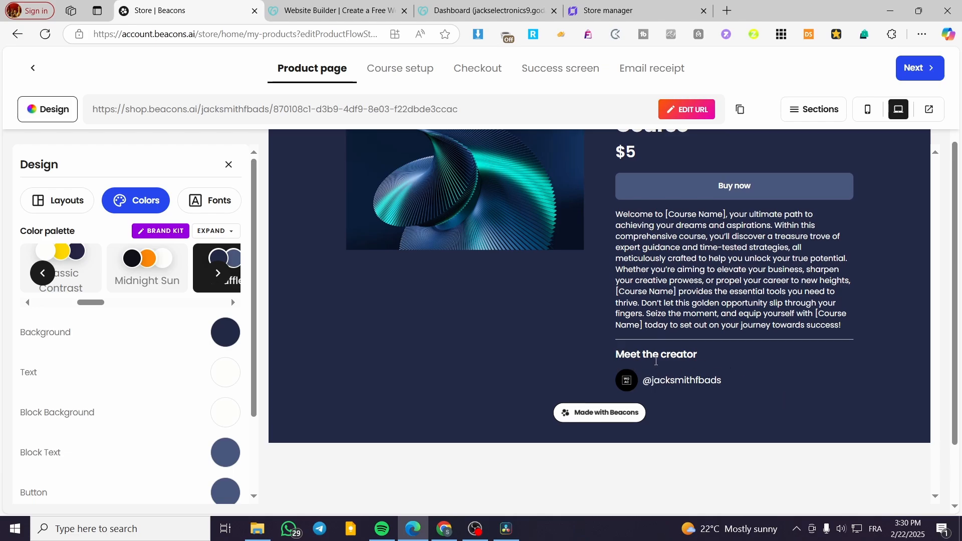
pyautogui.scroll(3, 551, 290)
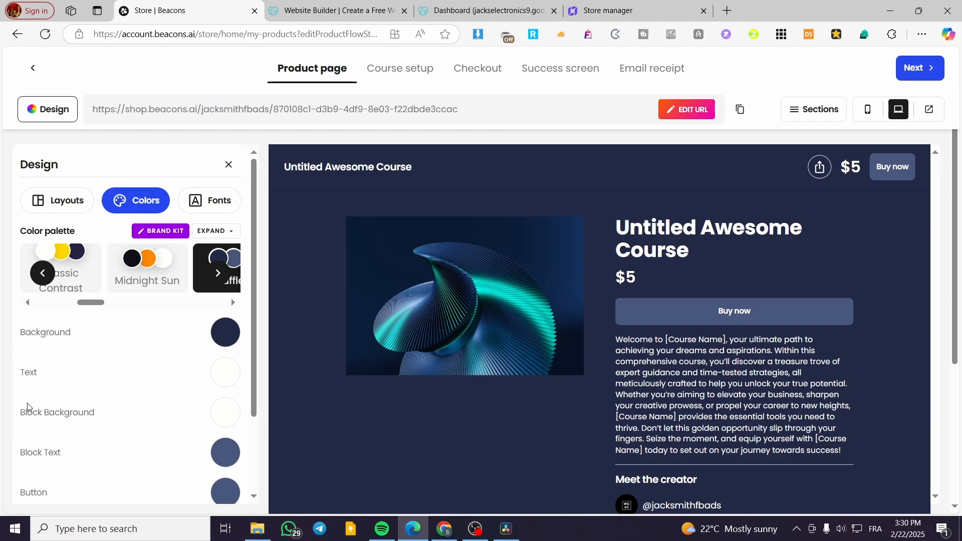
pyautogui.scroll(-1, 84, 351)
pyautogui.scroll(-1, 84, 350)
pyautogui.scroll(-1, 46, 334)
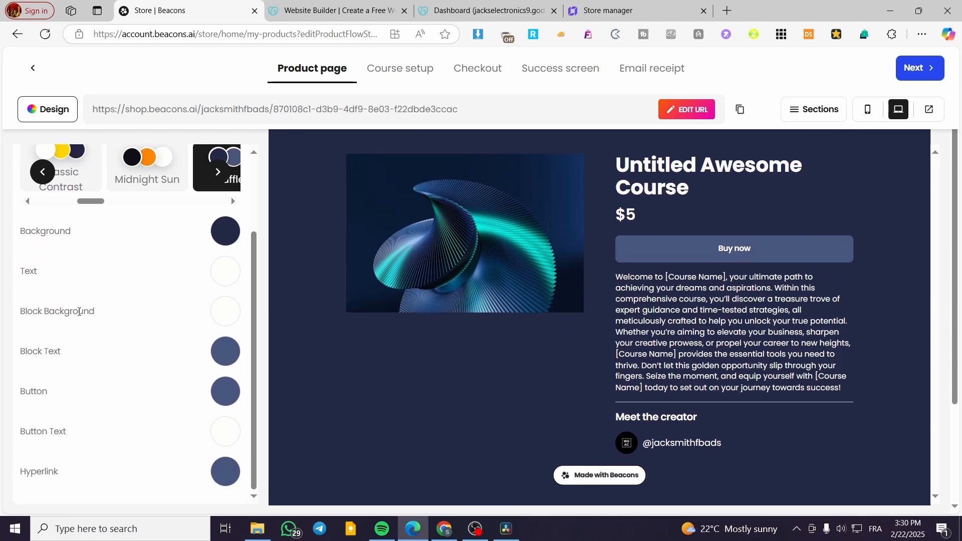
pyautogui.scroll(-3, 243, 361)
pyautogui.scroll(3, 502, 384)
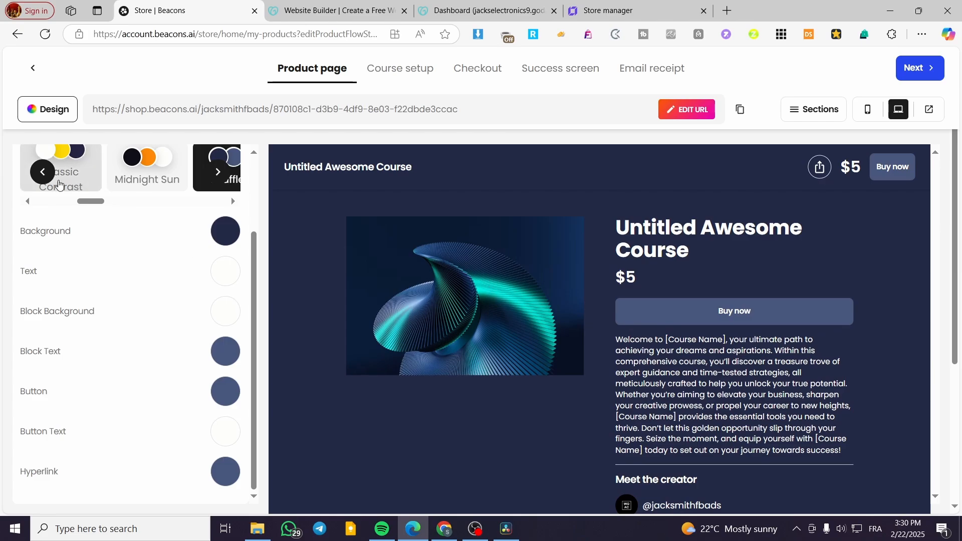
# Expand the full list of color palettes, look through the available page fonts, and close the design settings.
pyautogui.scroll(2, 100, 270)
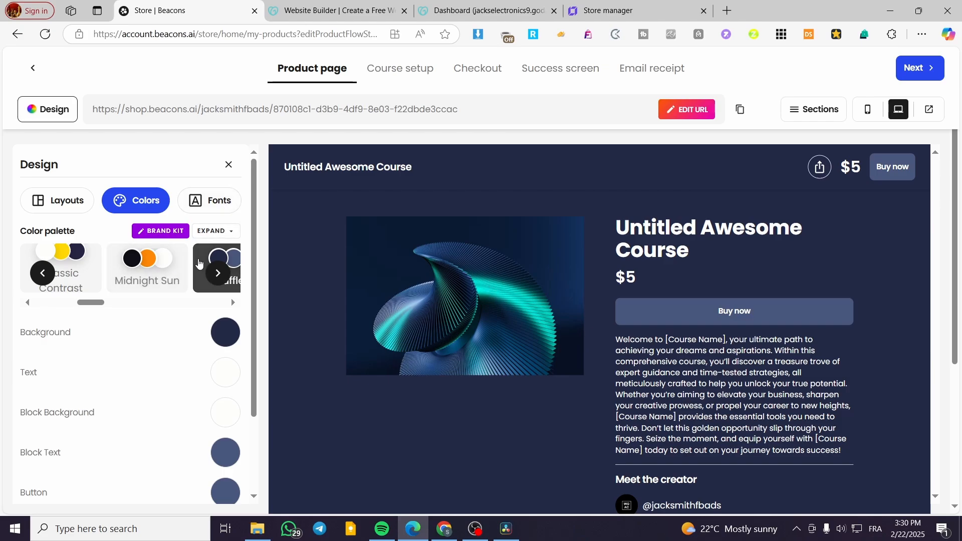
pyautogui.click(220, 233)
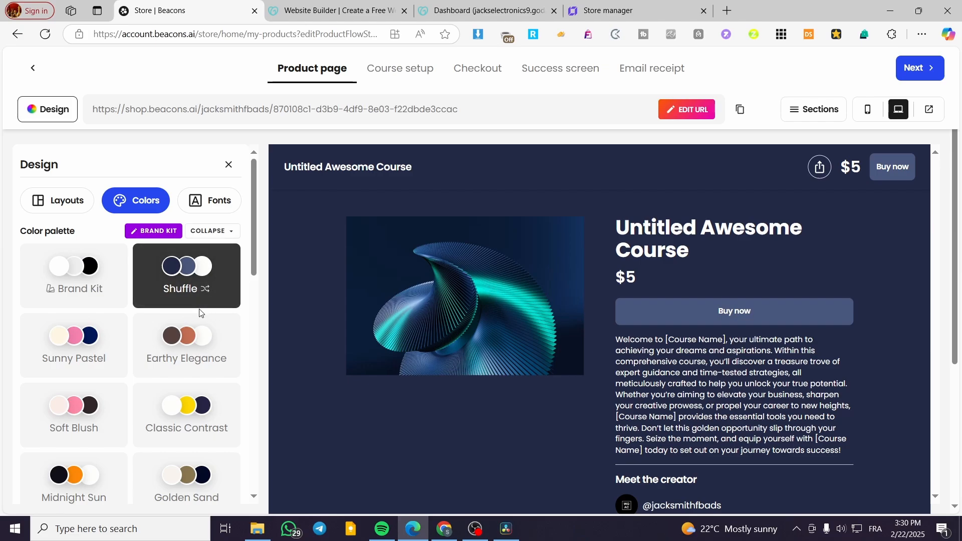
pyautogui.click(211, 201)
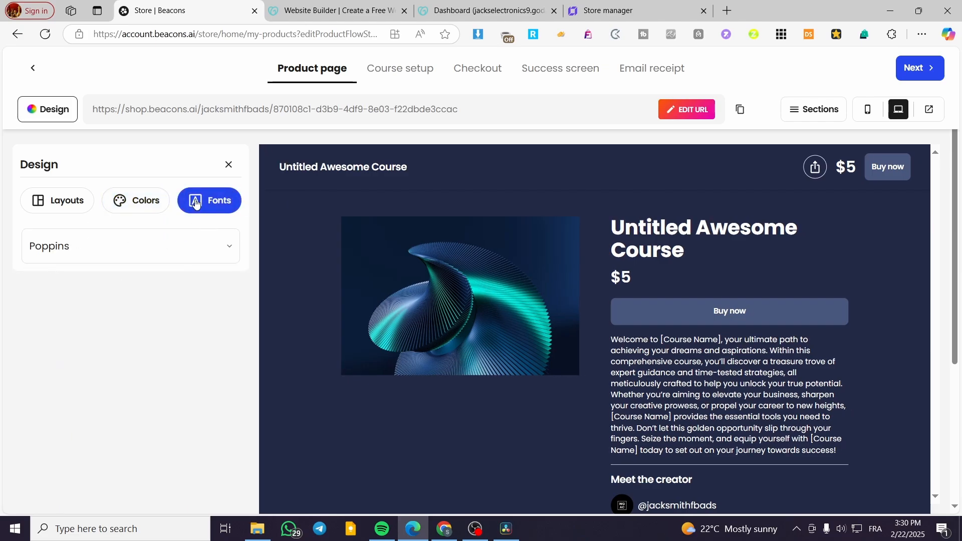
pyautogui.click(148, 243)
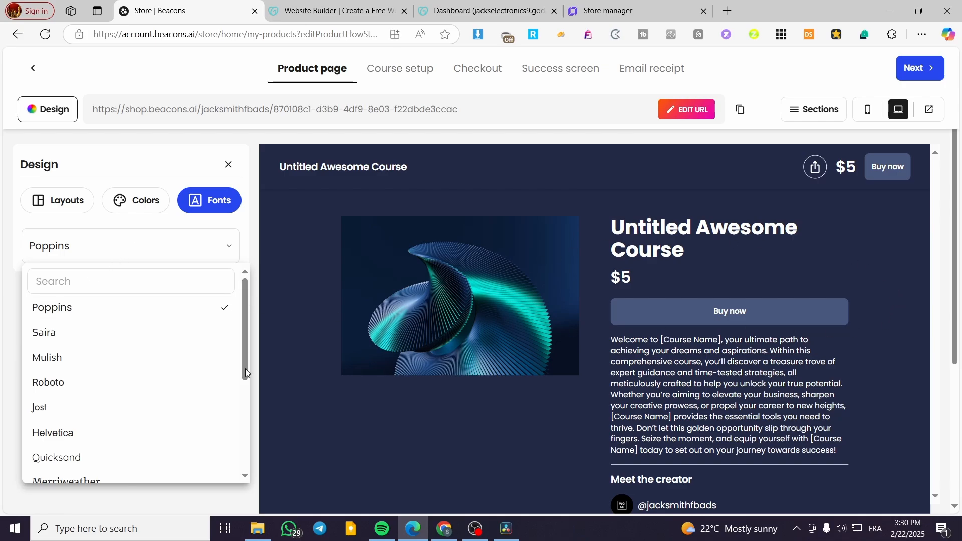
pyautogui.scroll(-1, 180, 388)
pyautogui.scroll(-2, 180, 390)
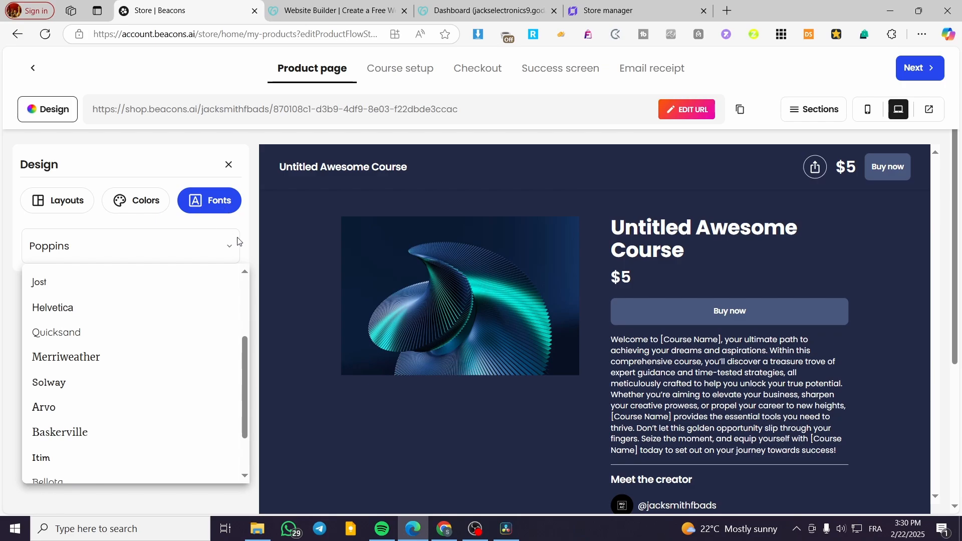
pyautogui.click(237, 218)
pyautogui.click(227, 169)
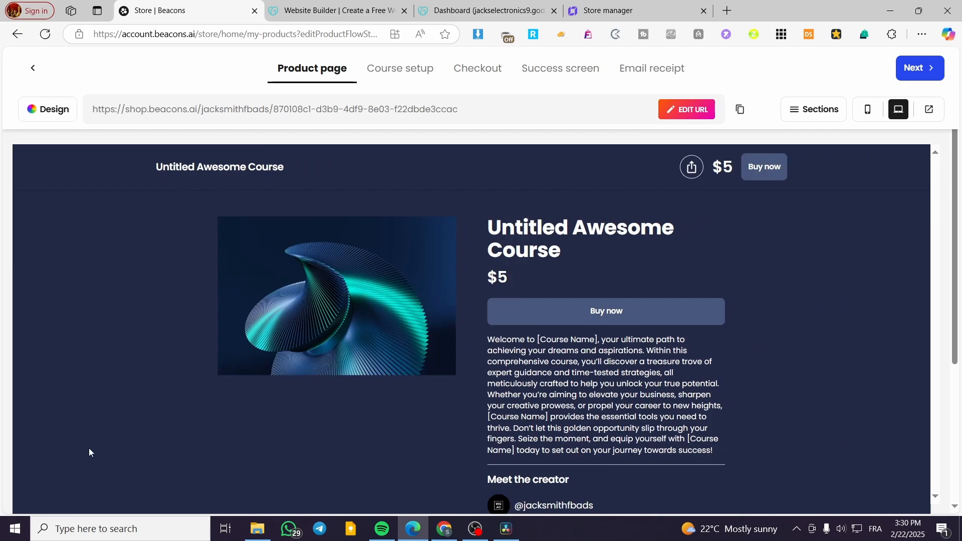
# Change the course's product title to "First Course to Be Rich" in the page sections.
pyautogui.click(826, 119)
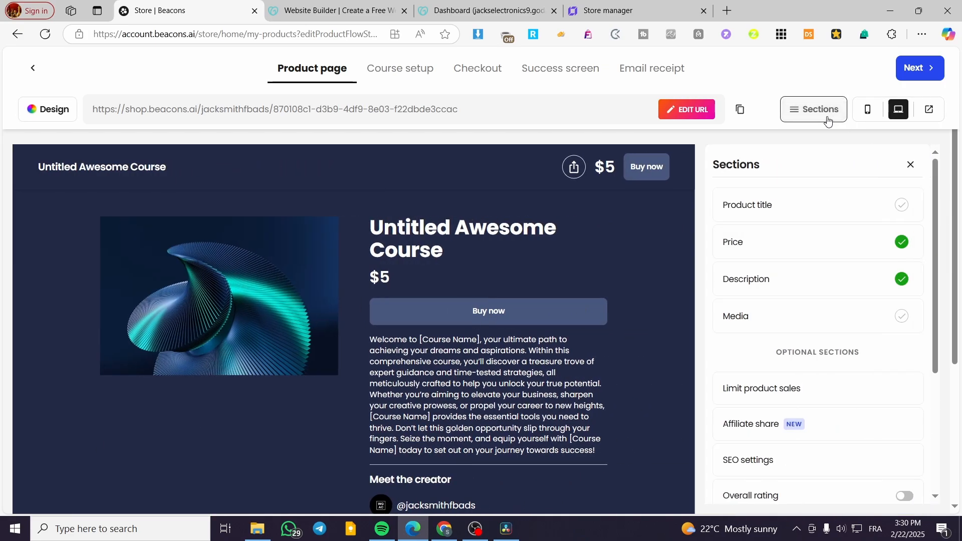
pyautogui.click(798, 120)
pyautogui.click(797, 119)
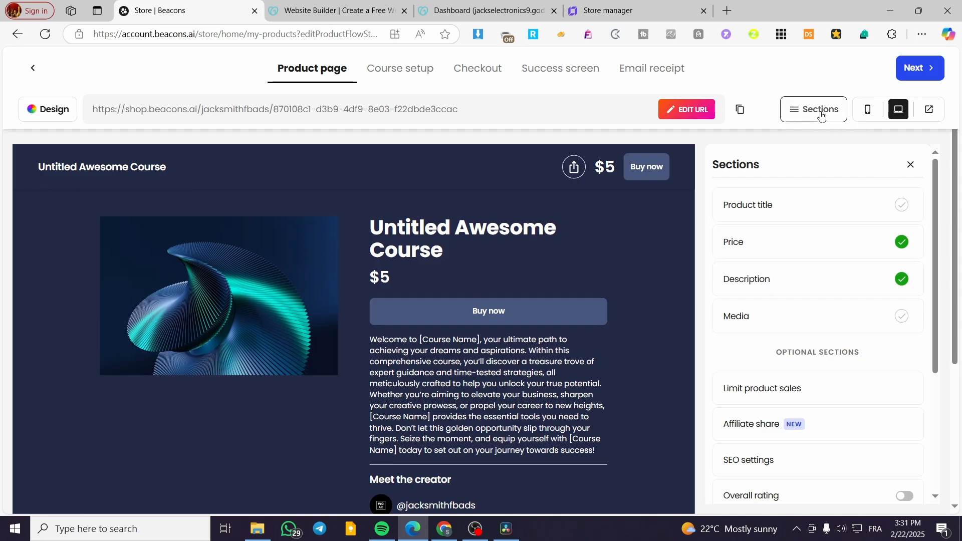
pyautogui.click(903, 207)
pyautogui.moveTo(892, 222); pyautogui.dragTo(729, 225)
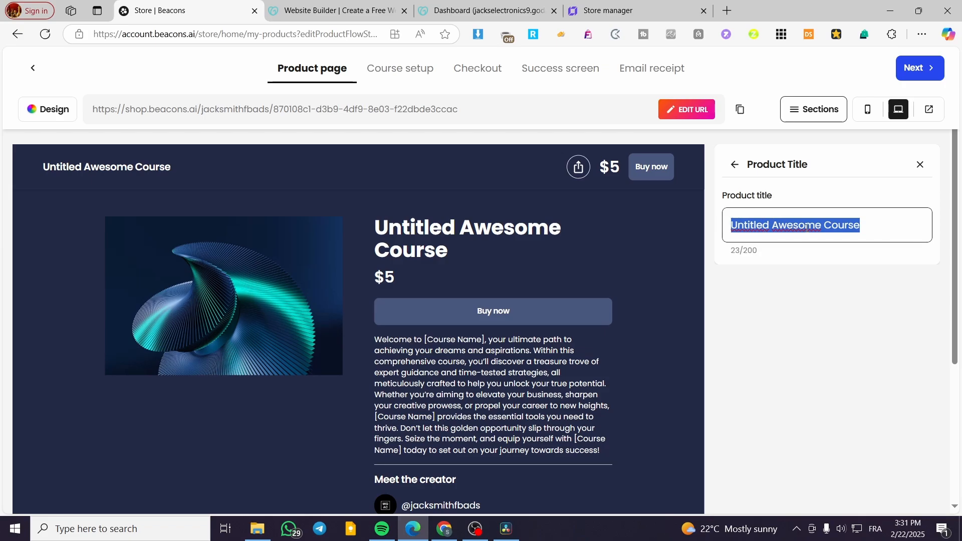
pyautogui.write('F')
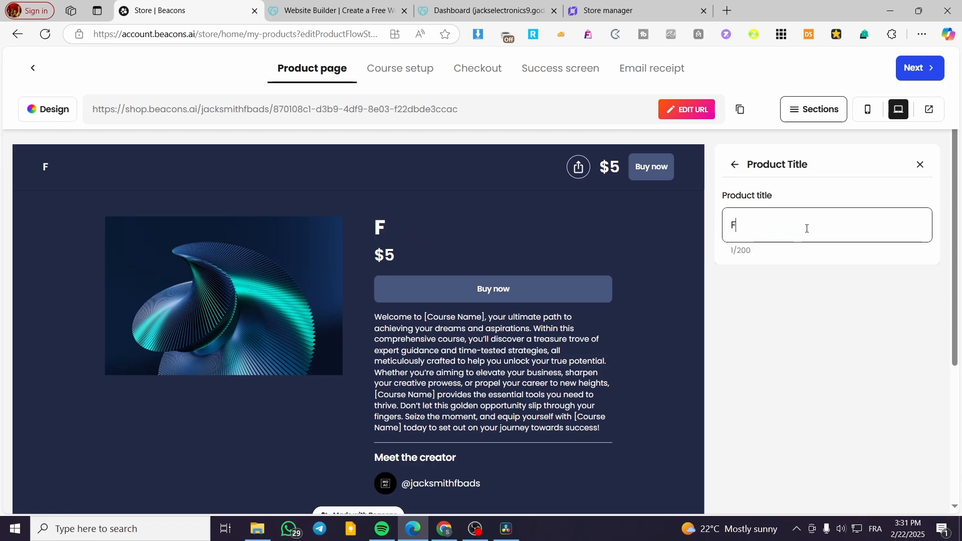
pyautogui.write('irst Cour')
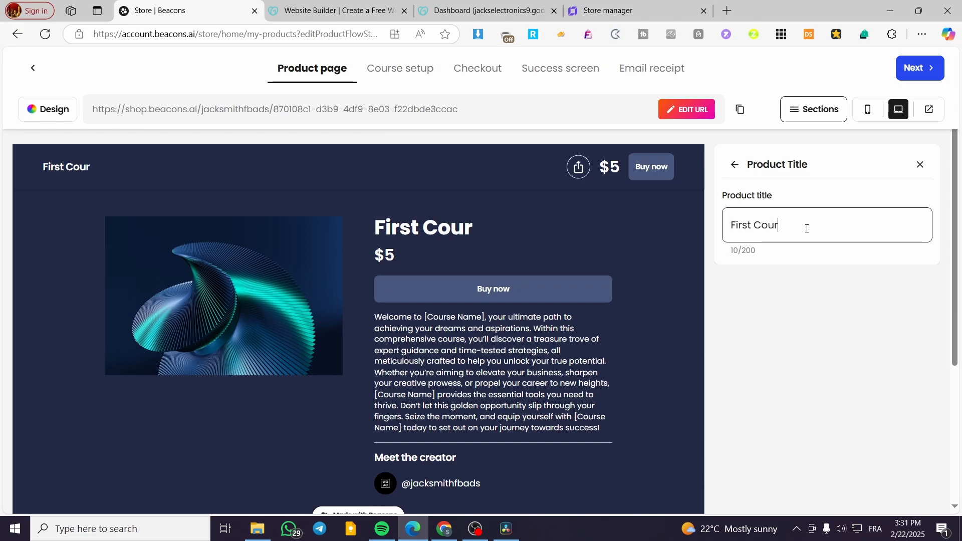
pyautogui.write('se to b')
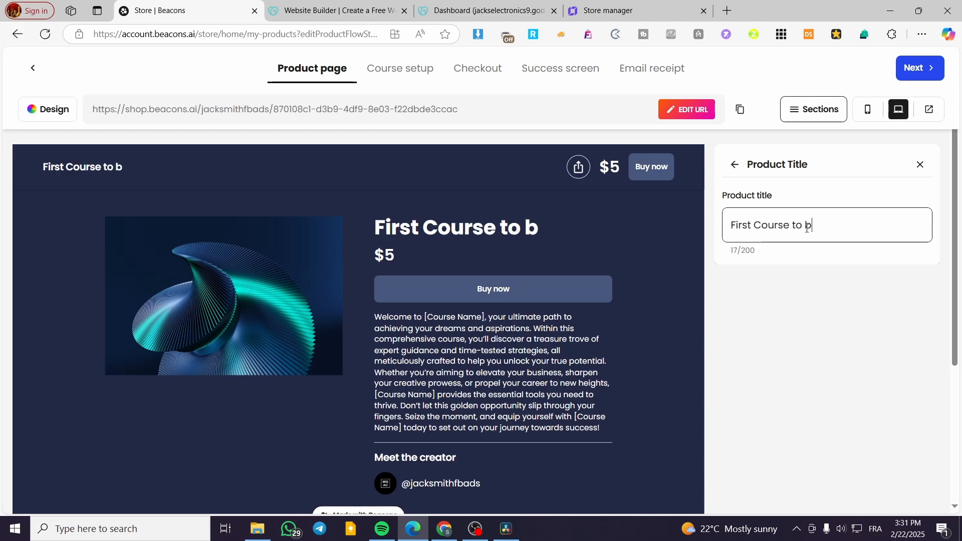
pyautogui.press('BackSpace')
pyautogui.write('Be Rich')
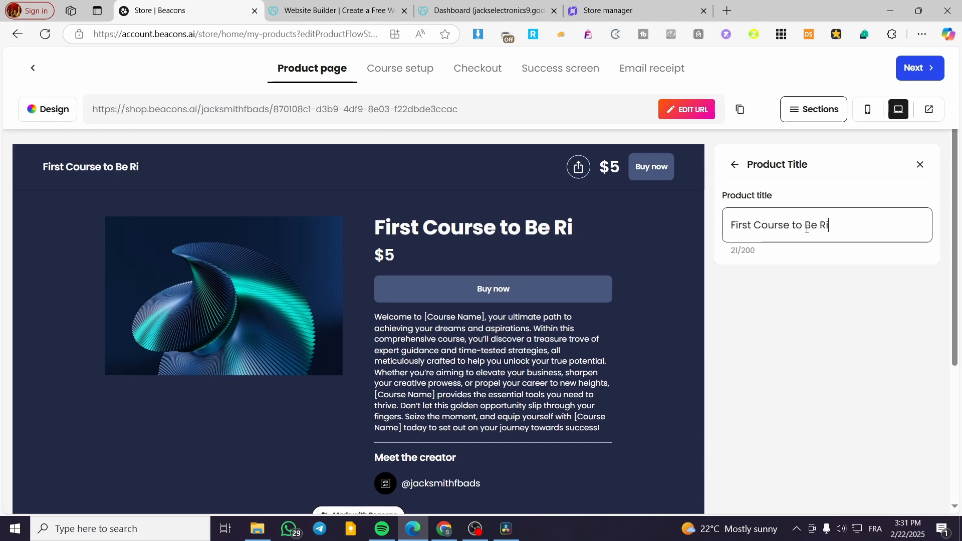
pyautogui.click(920, 166)
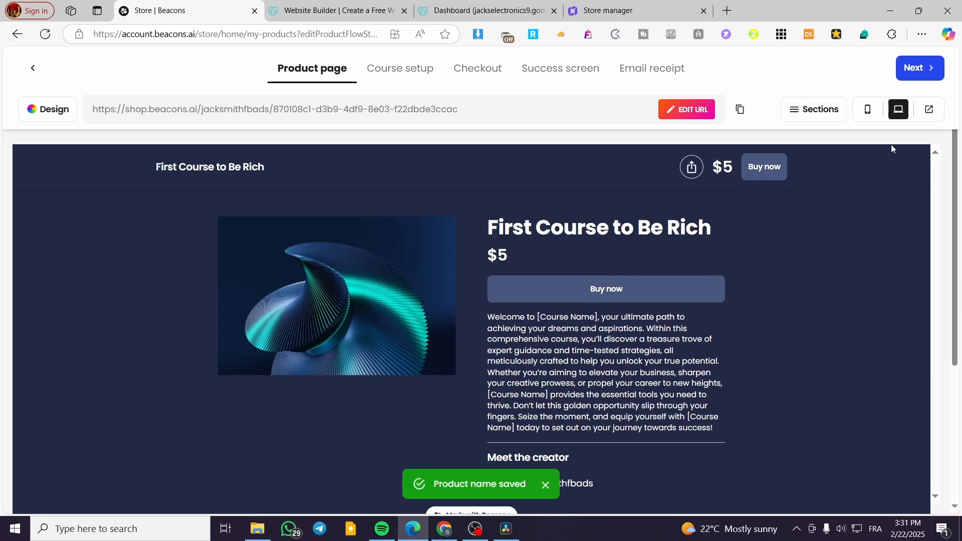
# Set the course's fixed price to $100 in the pricing section.
pyautogui.click(831, 113)
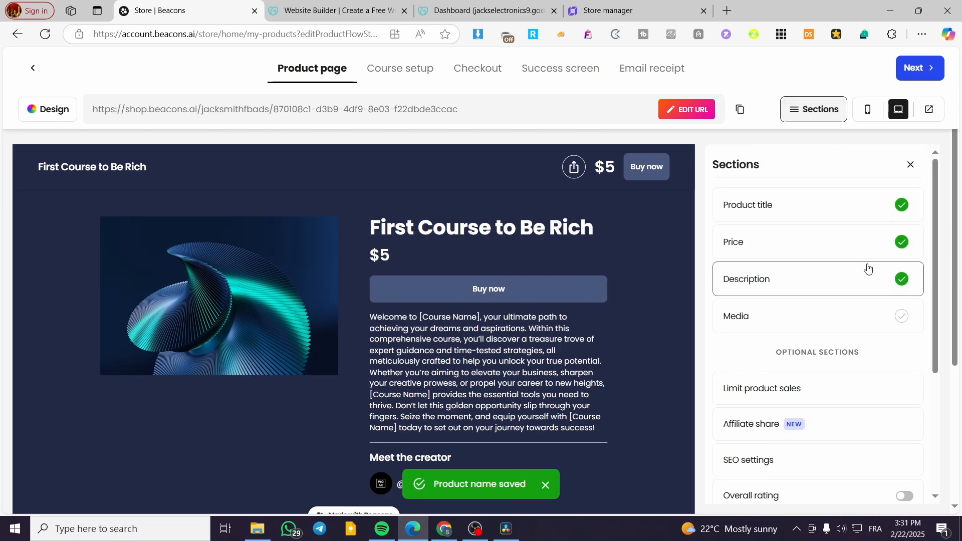
pyautogui.click(763, 256)
pyautogui.click(736, 317)
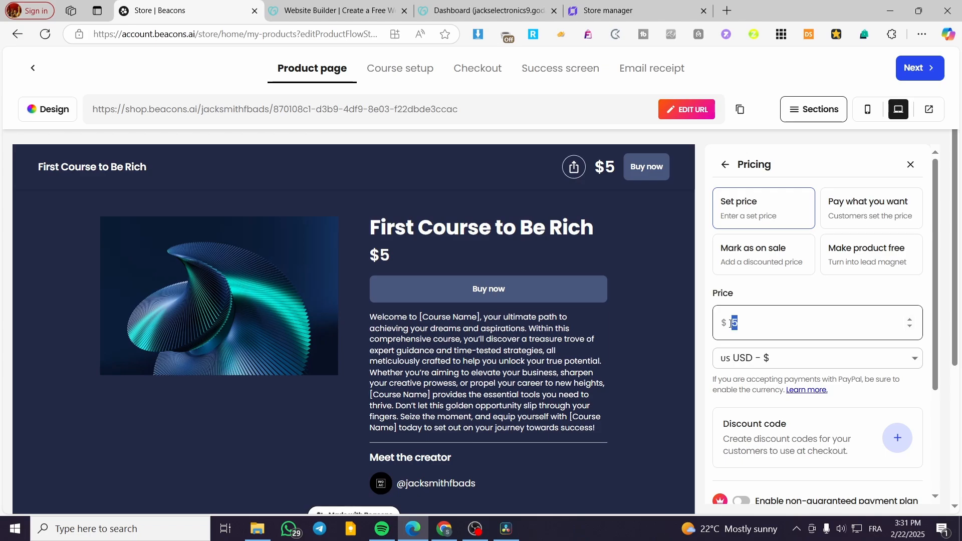
pyautogui.write('100')
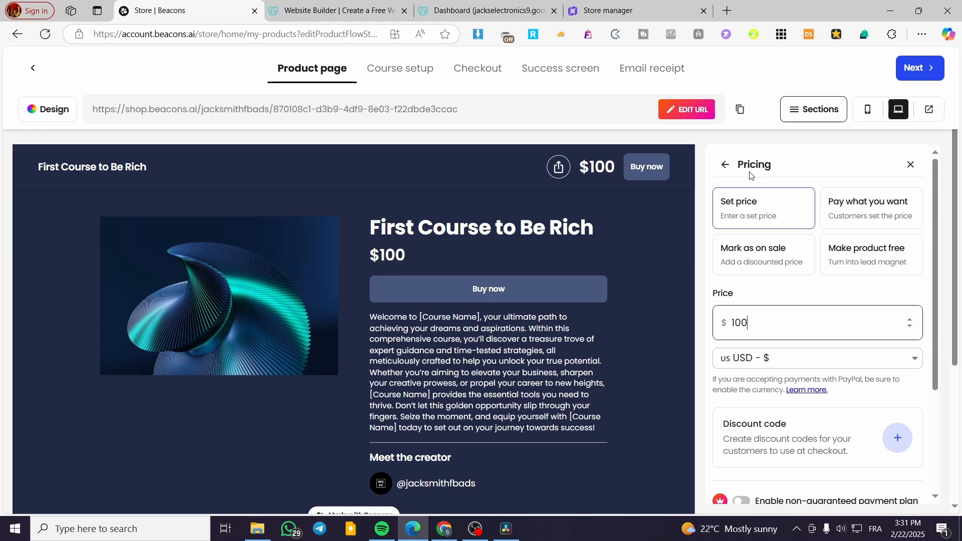
# Review the currency choices, discount code and payment plan options in the pricing section, and return to the section list.
pyautogui.click(780, 359)
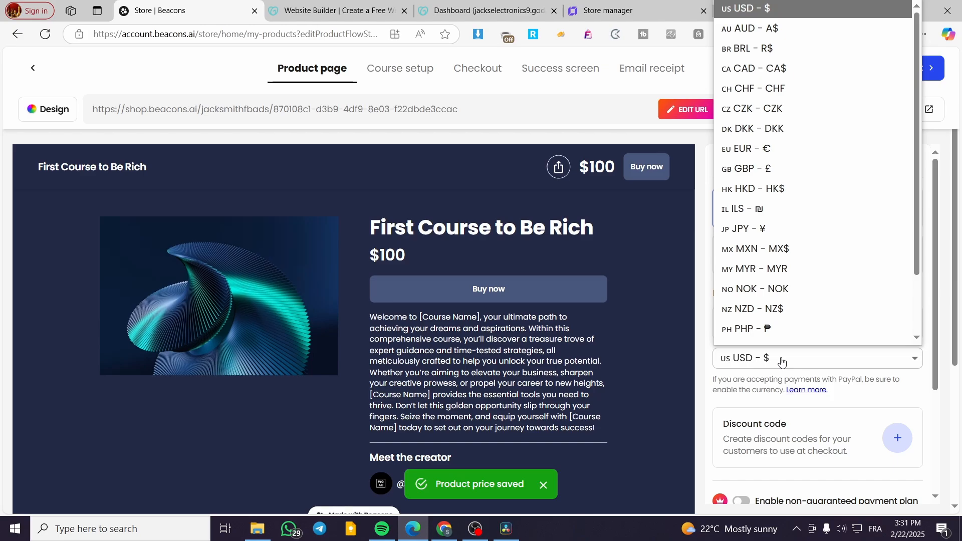
pyautogui.click(781, 359)
pyautogui.scroll(-3, 882, 326)
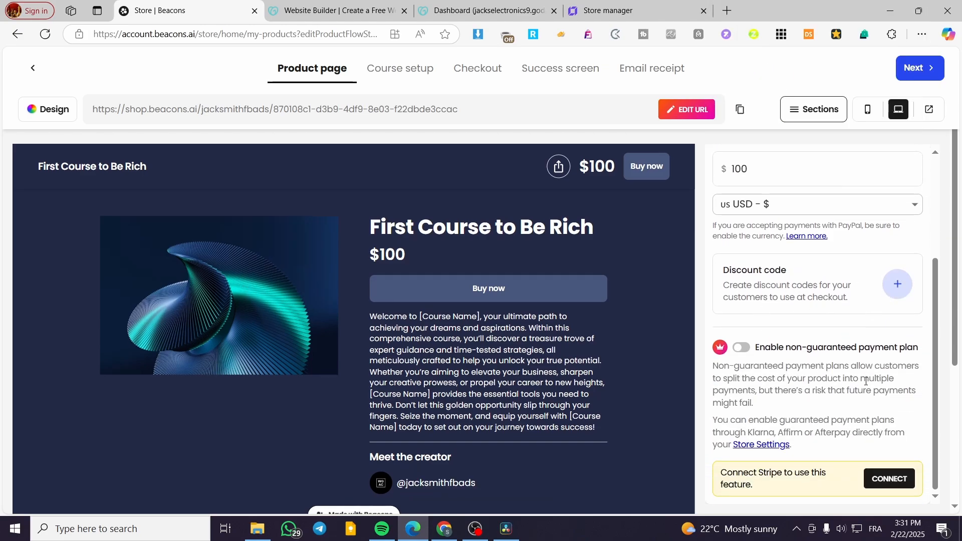
pyautogui.scroll(3, 860, 375)
pyautogui.scroll(-3, 859, 375)
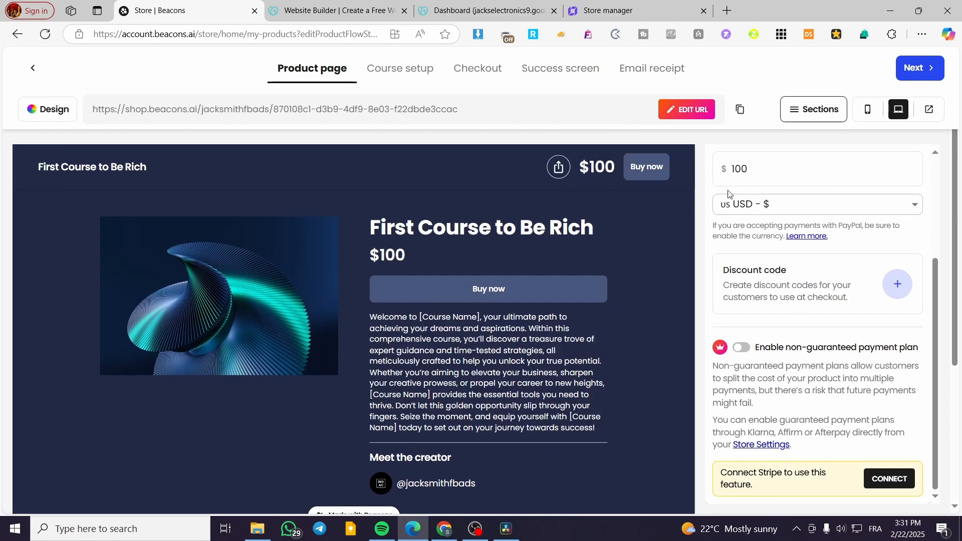
pyautogui.scroll(3, 728, 194)
pyautogui.click(722, 172)
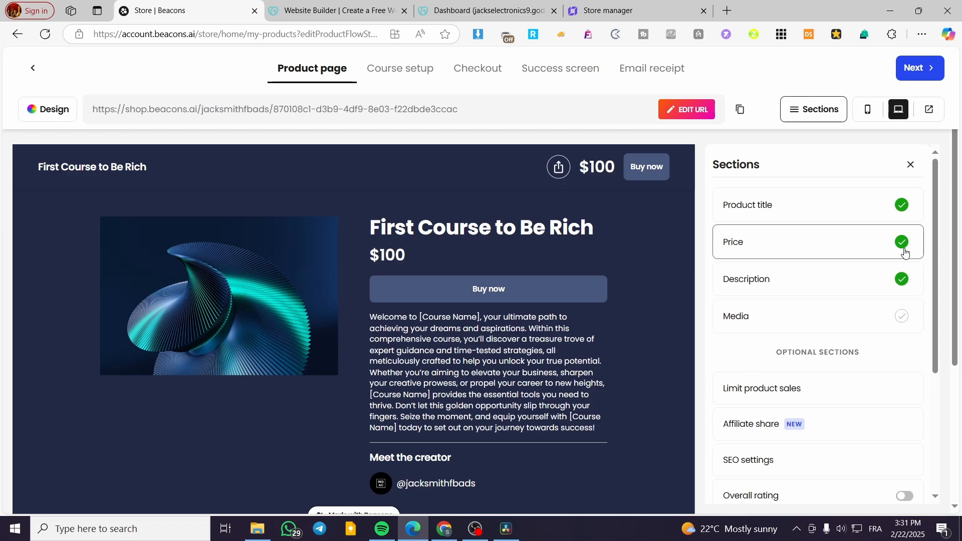
# View the description's text styles, try center alignment on its opening paragraph, restore left alignment, and return to the section list.
pyautogui.click(870, 279)
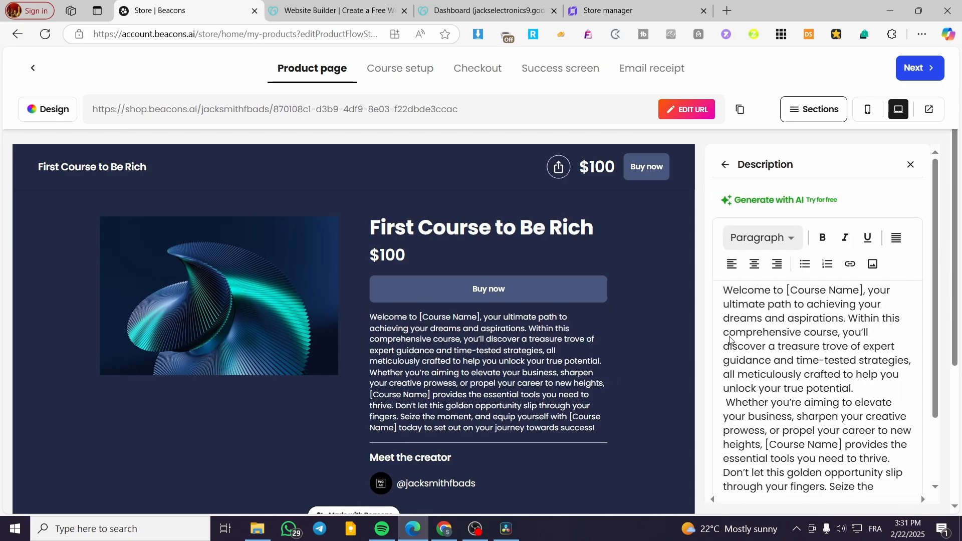
pyautogui.click(797, 243)
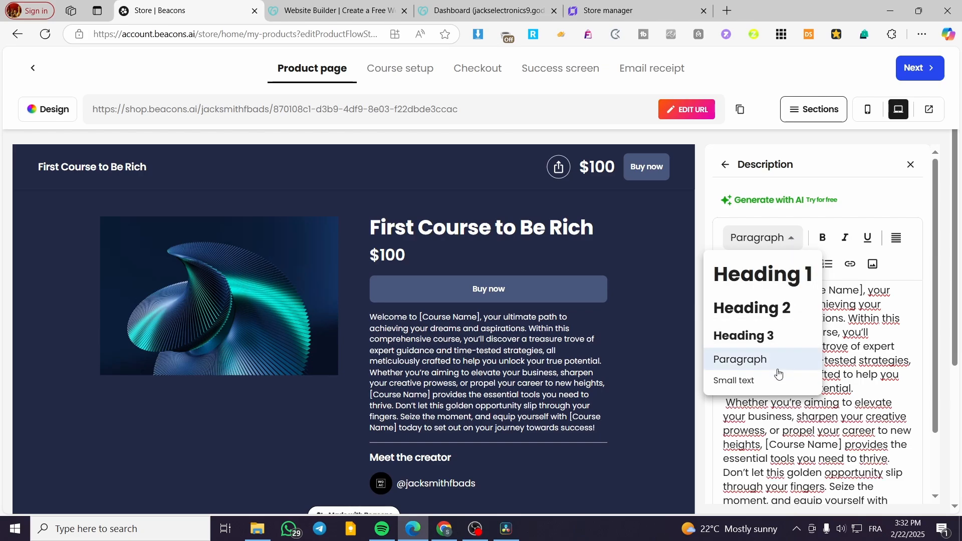
pyautogui.click(790, 242)
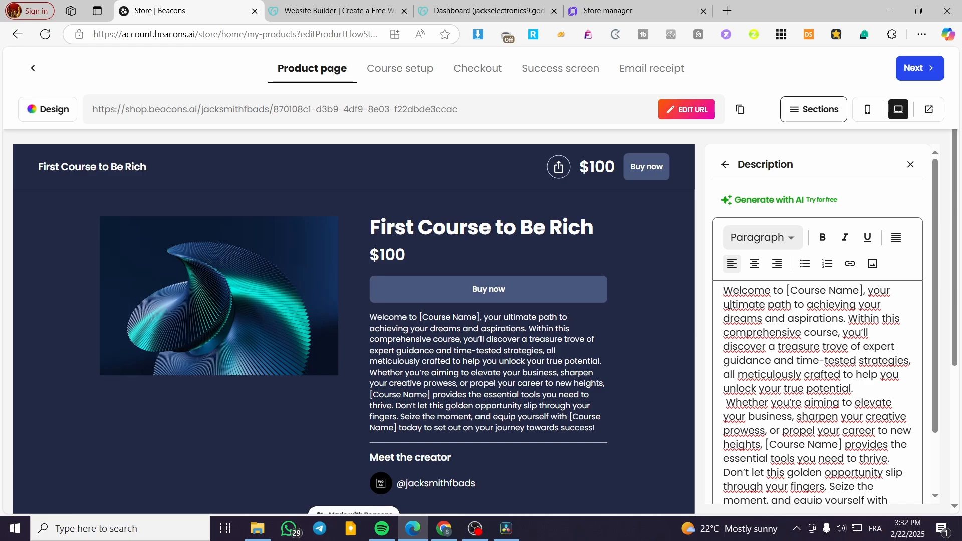
pyautogui.moveTo(724, 304); pyautogui.dragTo(790, 304)
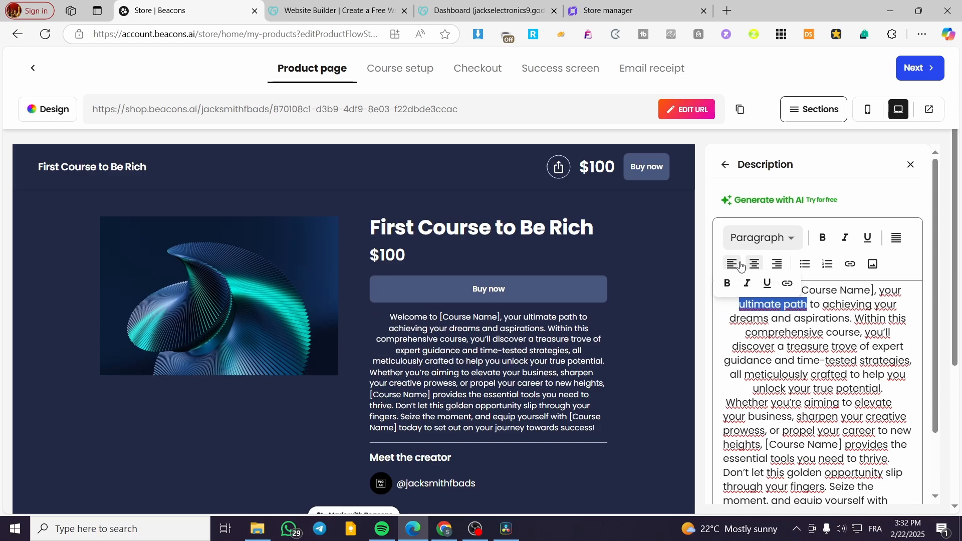
pyautogui.click(891, 315)
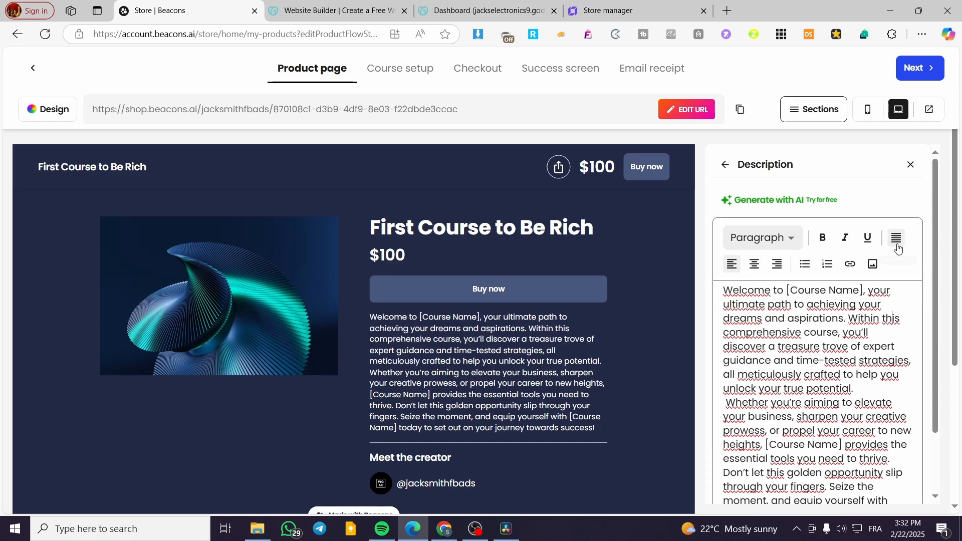
pyautogui.click(722, 166)
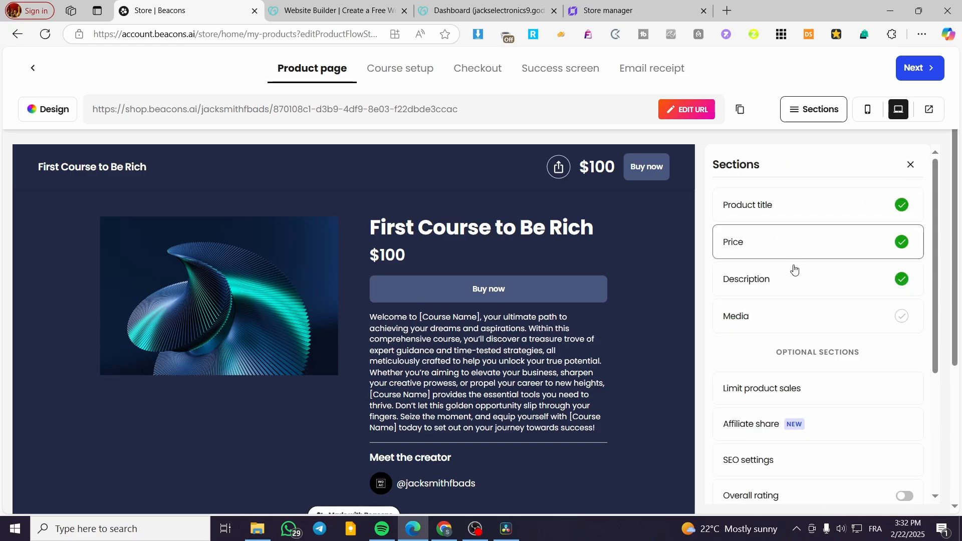
# Look at the media section's image and video options alongside the page preview, and return to the section list.
pyautogui.click(897, 316)
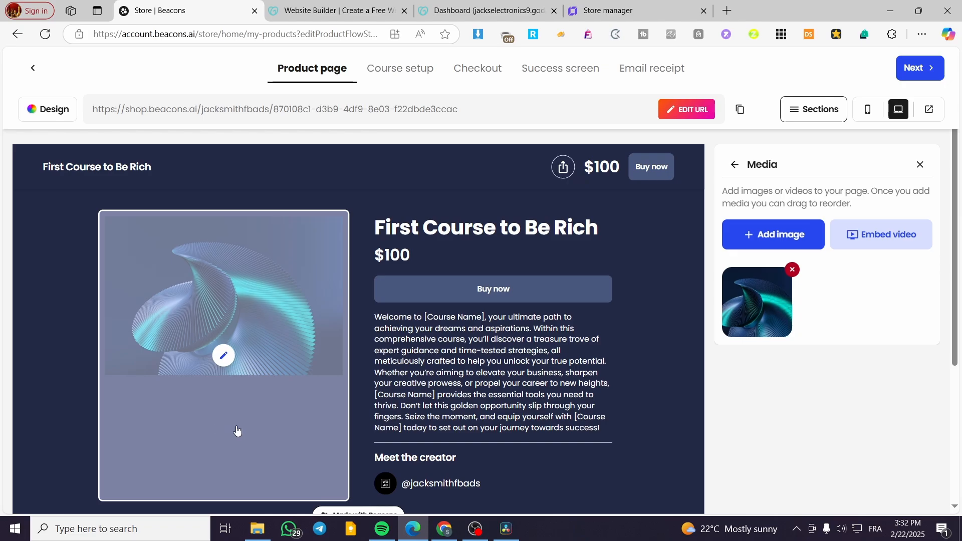
pyautogui.scroll(-2, 235, 431)
pyautogui.scroll(1, 236, 415)
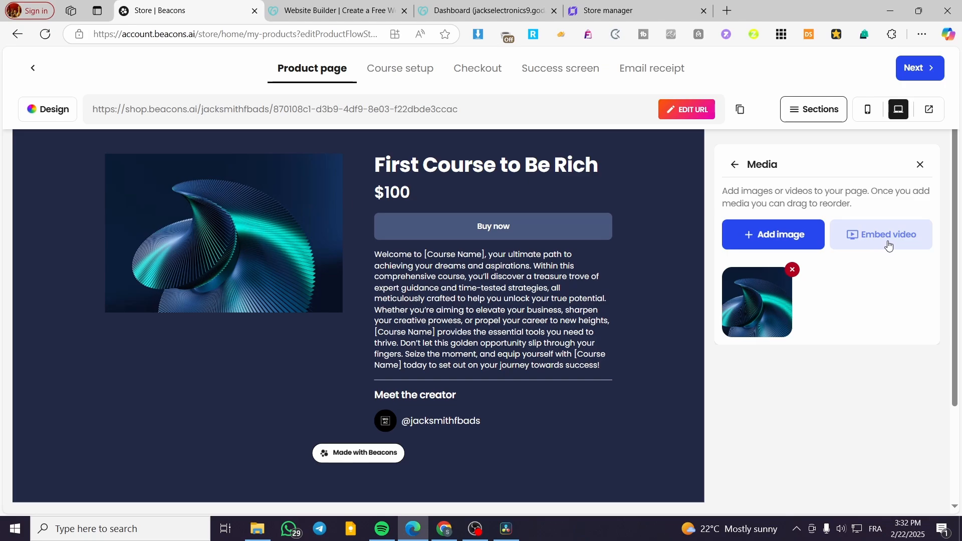
pyautogui.click(734, 165)
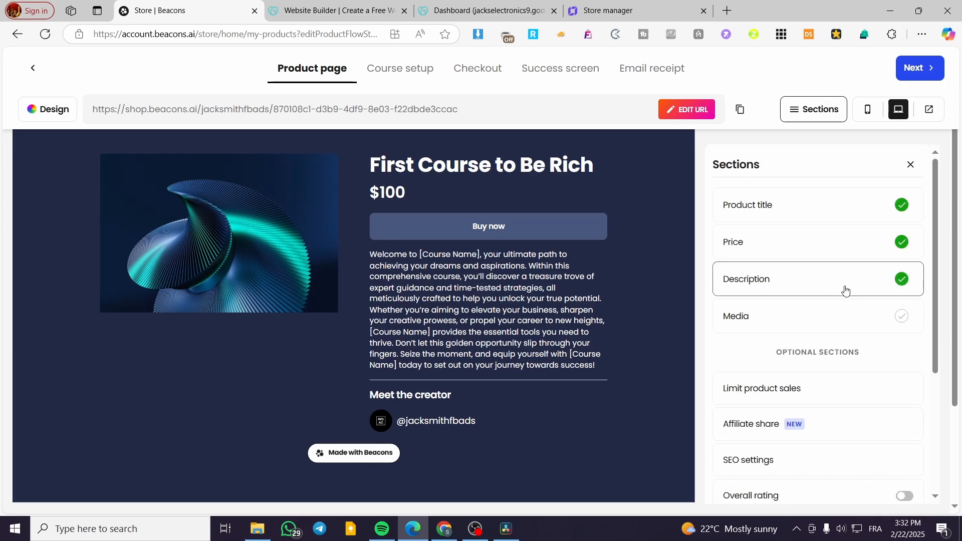
# Look through the optional sections, examining the Limit product sales and Affiliate share settings.
pyautogui.scroll(-3, 869, 296)
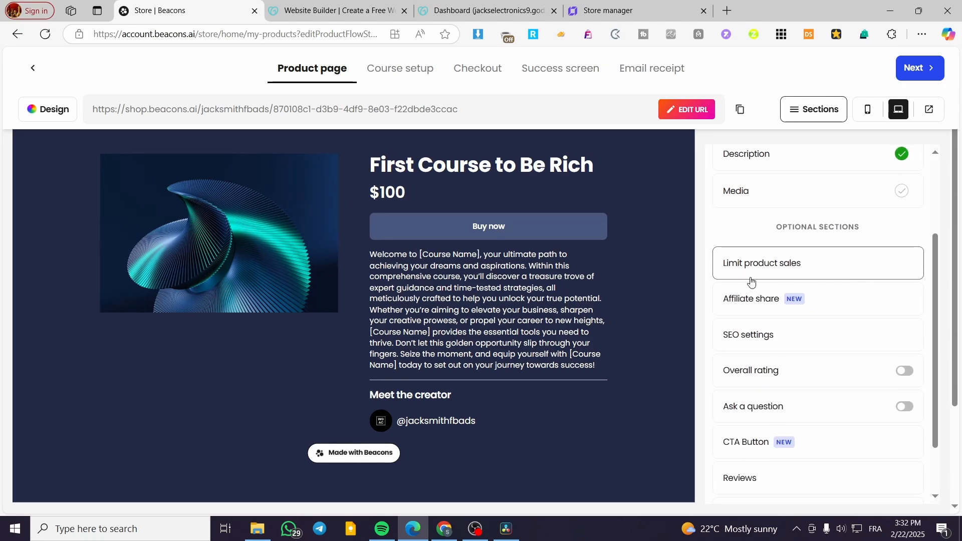
pyautogui.click(851, 273)
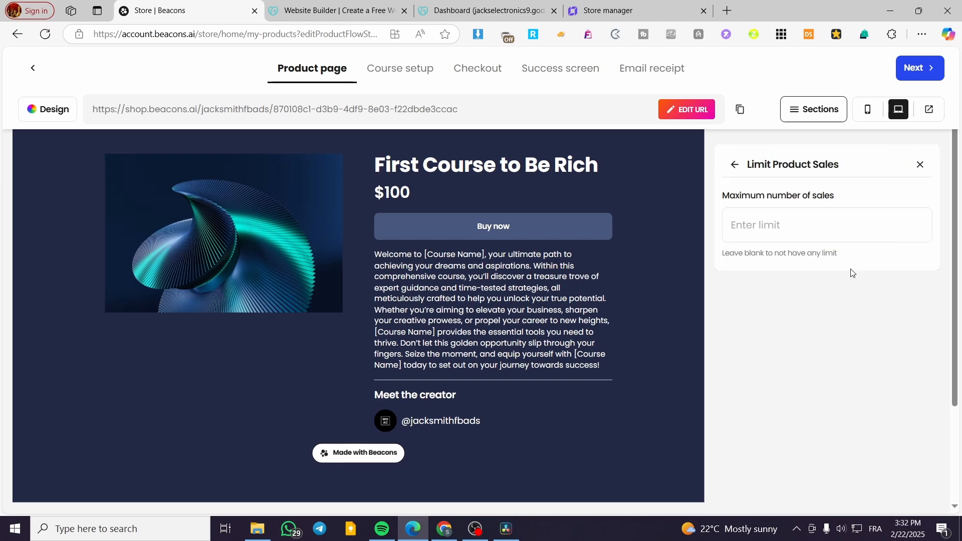
pyautogui.click(736, 165)
pyautogui.scroll(-2, 822, 412)
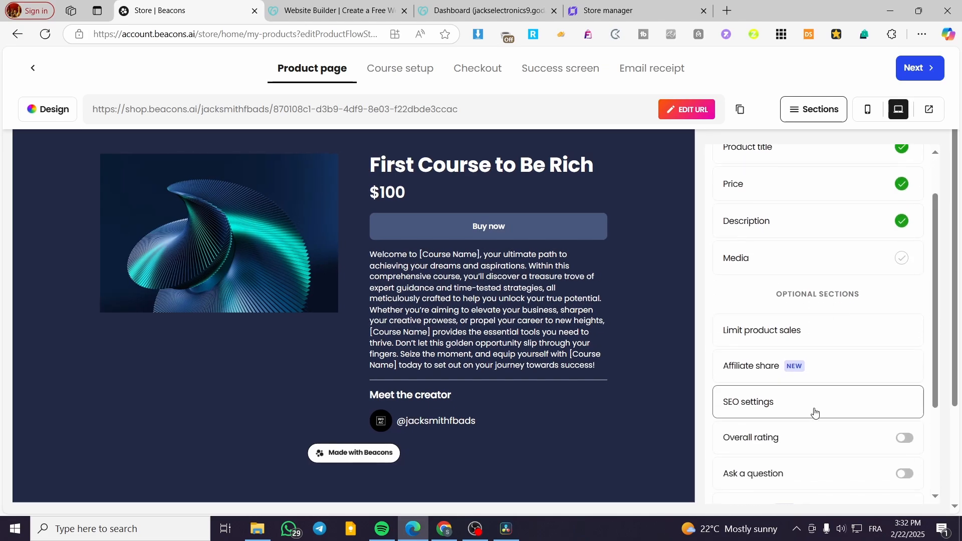
pyautogui.click(851, 371)
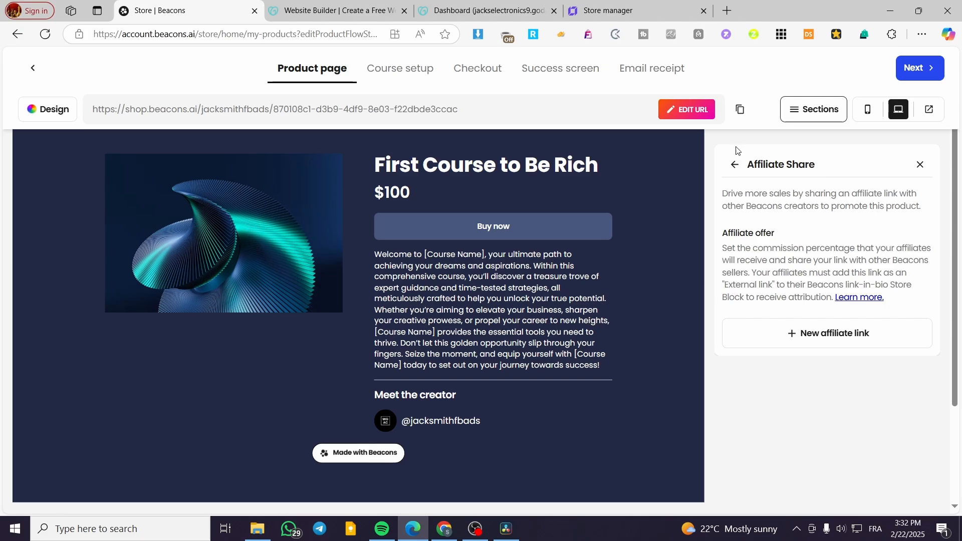
pyautogui.click(735, 165)
pyautogui.scroll(-3, 921, 340)
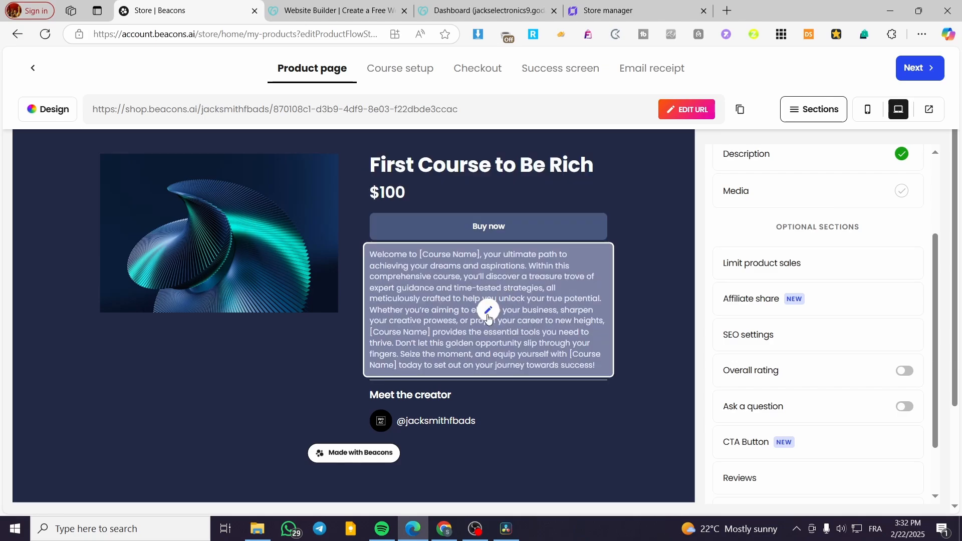
# Set the CTA button text to "Purchase" and return to the section list.
pyautogui.scroll(-2, 815, 370)
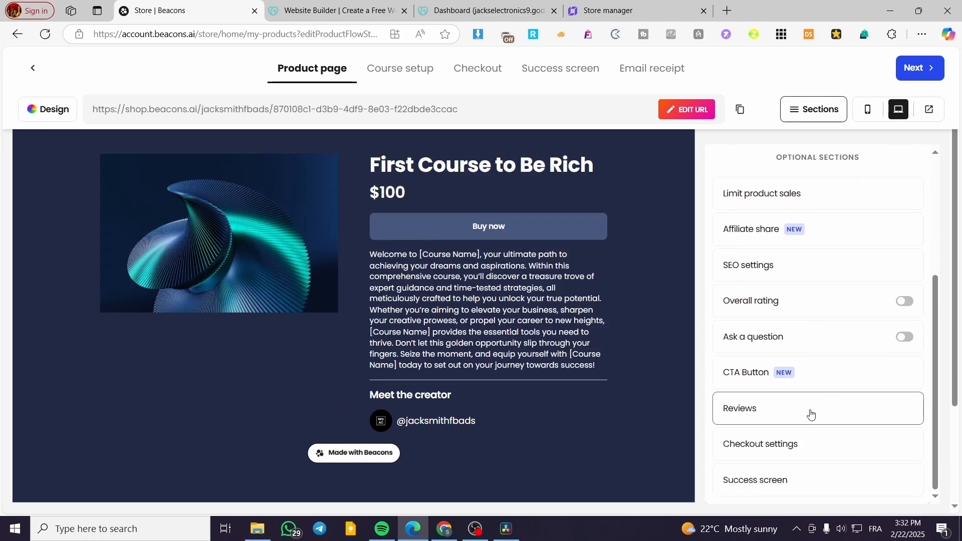
pyautogui.click(771, 382)
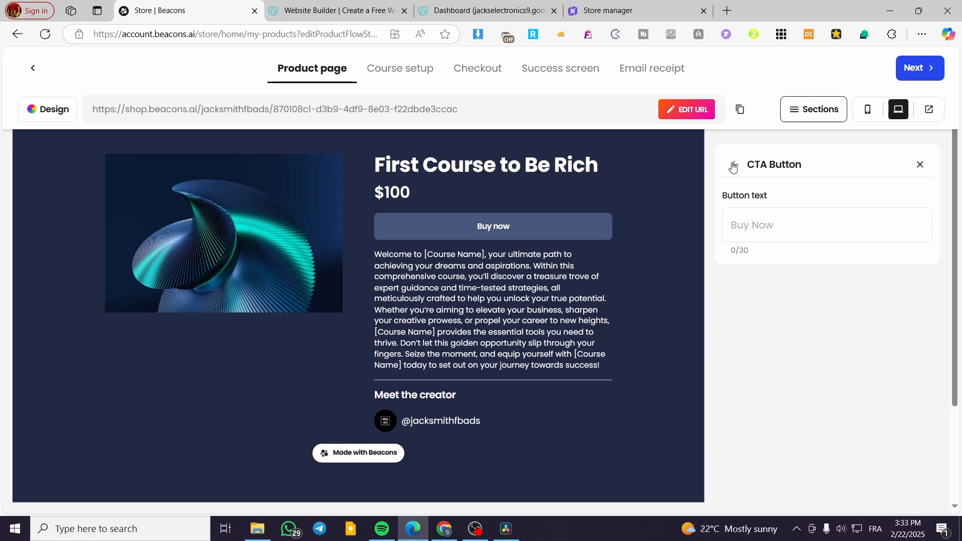
pyautogui.click(761, 226)
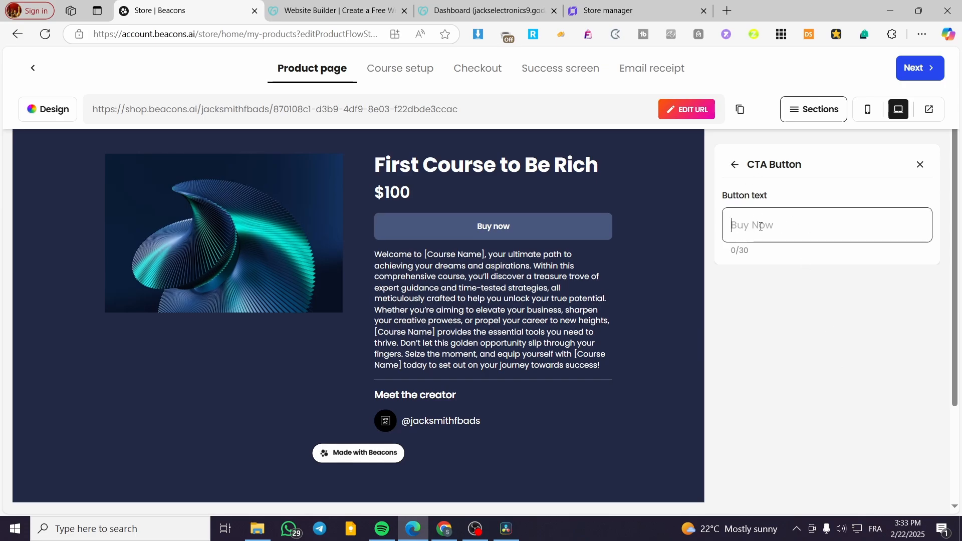
pyautogui.write('Purchase')
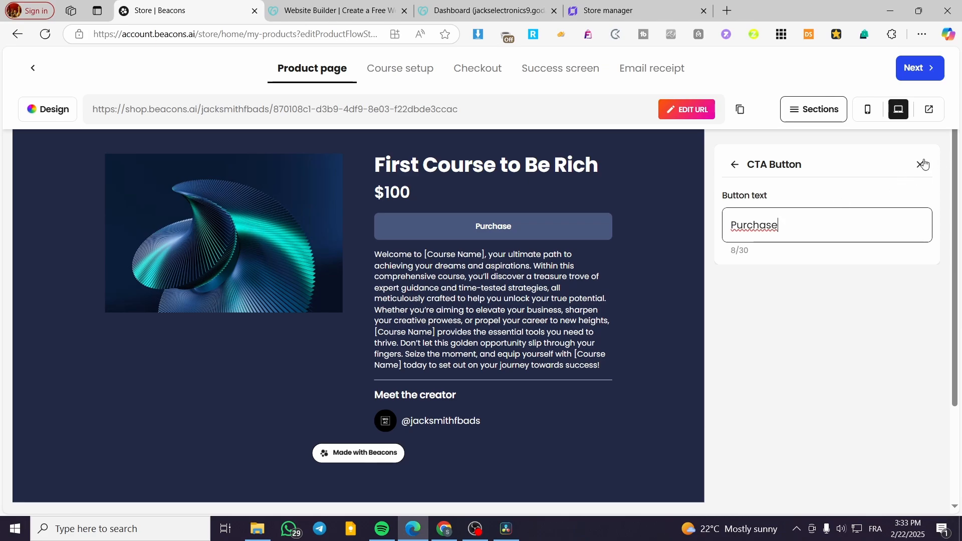
pyautogui.click(732, 165)
# View the Reviews section's choices for adding a review and return to the section list.
pyautogui.scroll(-4, 826, 290)
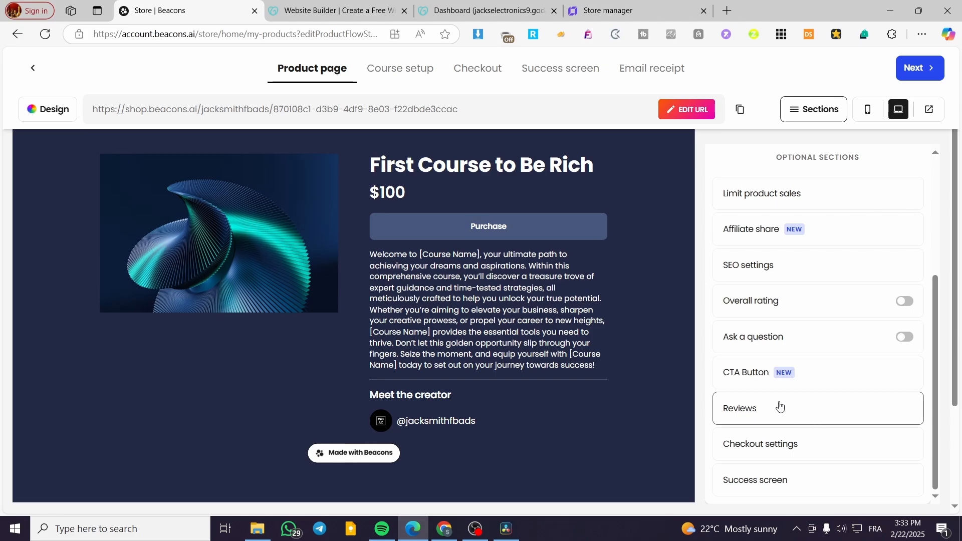
pyautogui.click(777, 416)
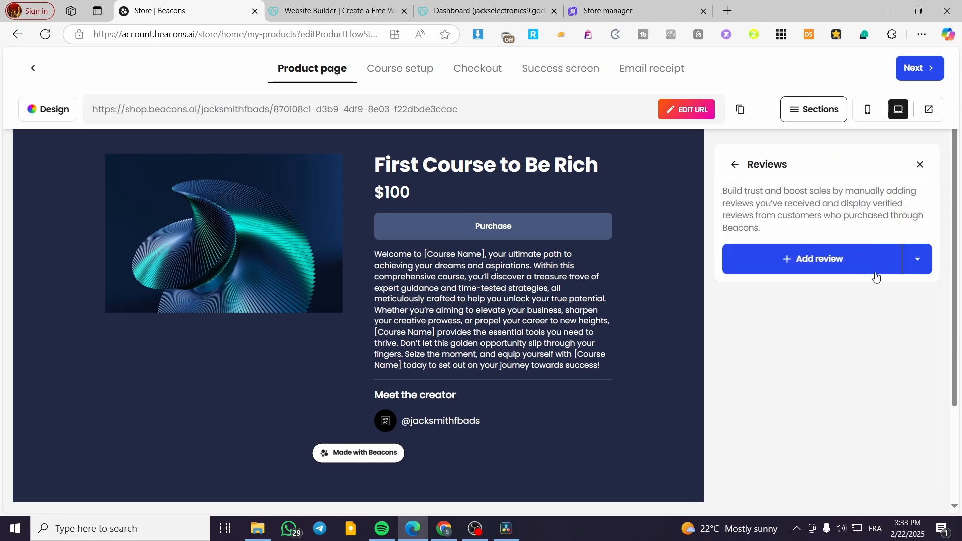
pyautogui.click(920, 258)
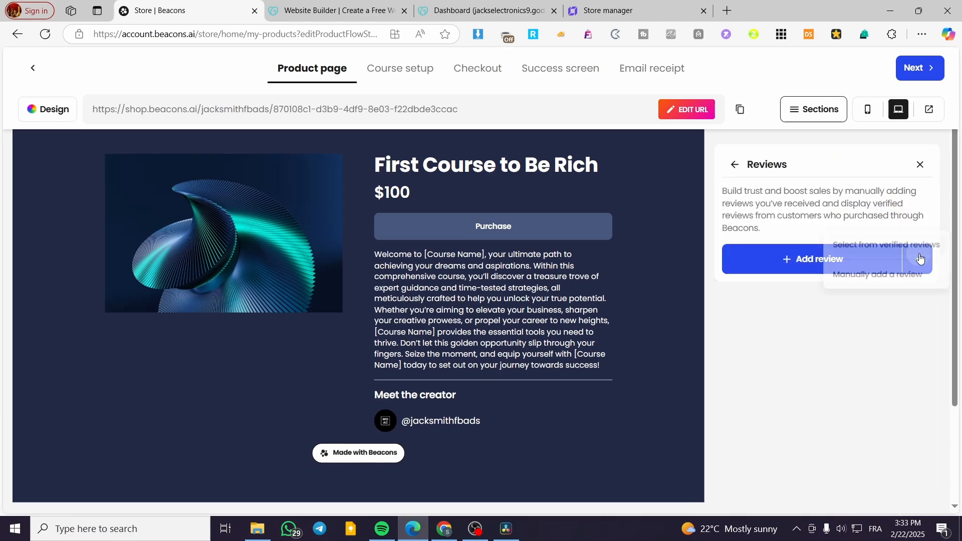
pyautogui.click(735, 165)
pyautogui.click(735, 165)
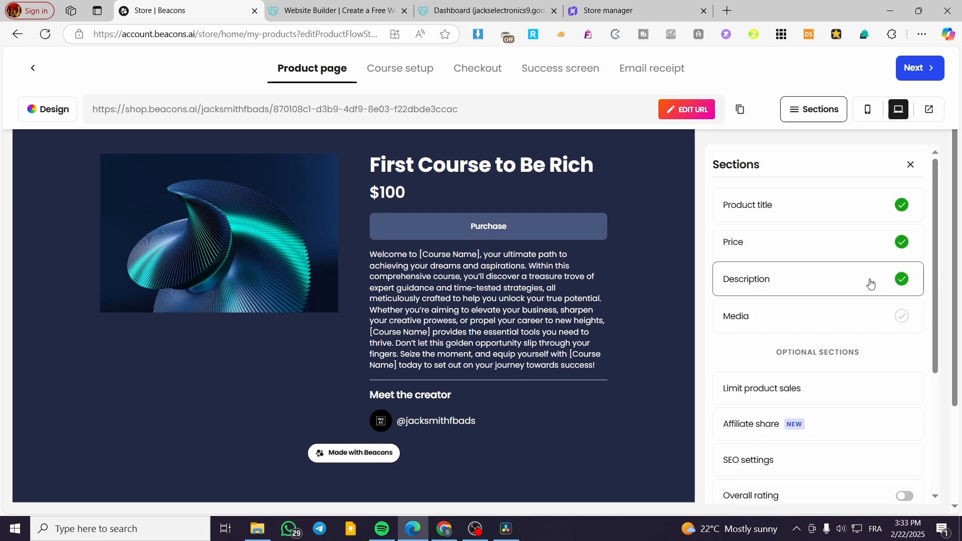
# Check the product page and its optional sections, advance to the course setup stage, and dismiss the Update Course notice.
pyautogui.scroll(-4, 869, 279)
pyautogui.scroll(2, 401, 379)
pyautogui.scroll(-3, 402, 383)
pyautogui.scroll(3, 434, 358)
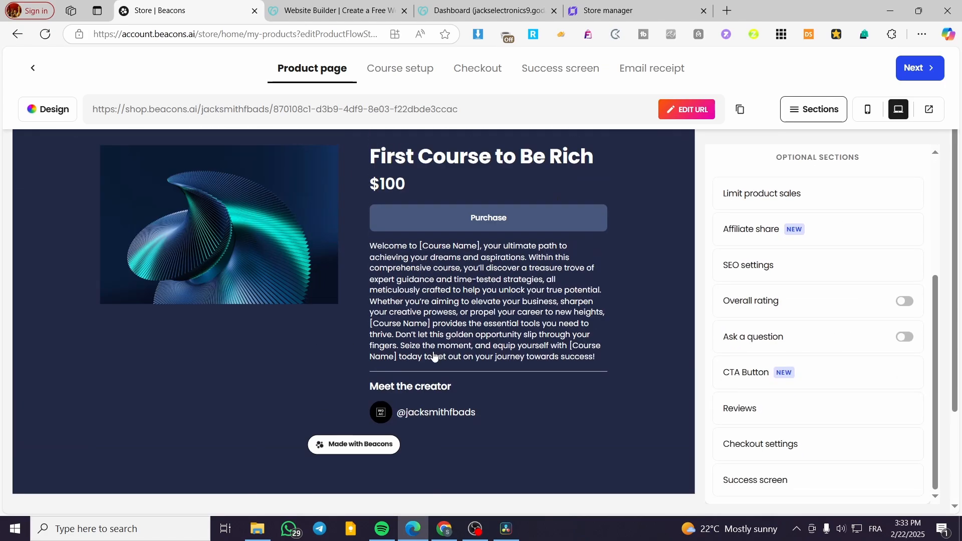
pyautogui.scroll(5, 756, 322)
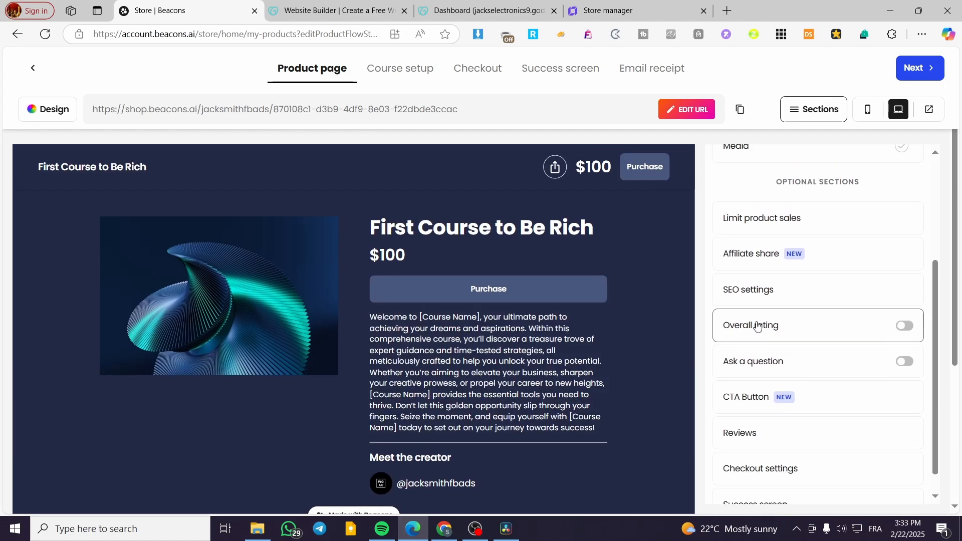
pyautogui.click(920, 67)
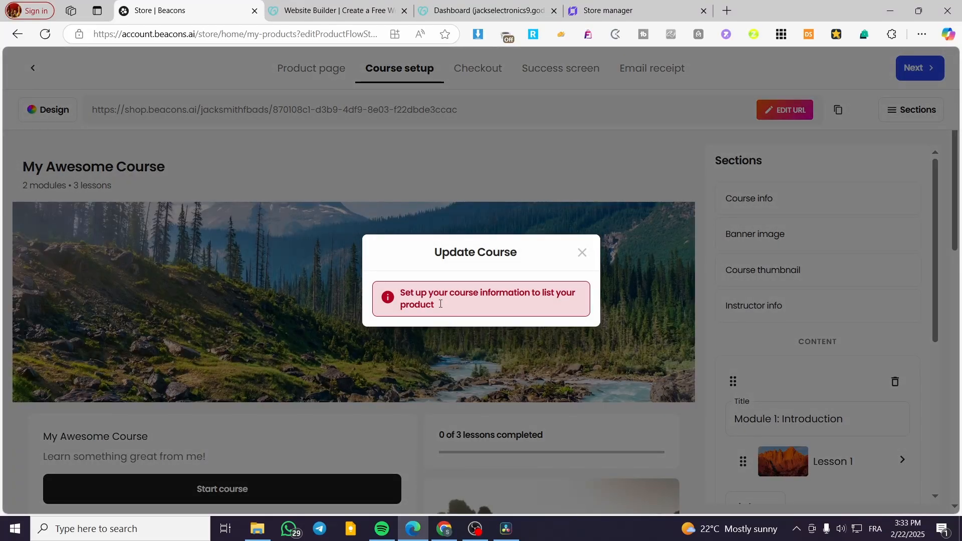
pyautogui.click(582, 253)
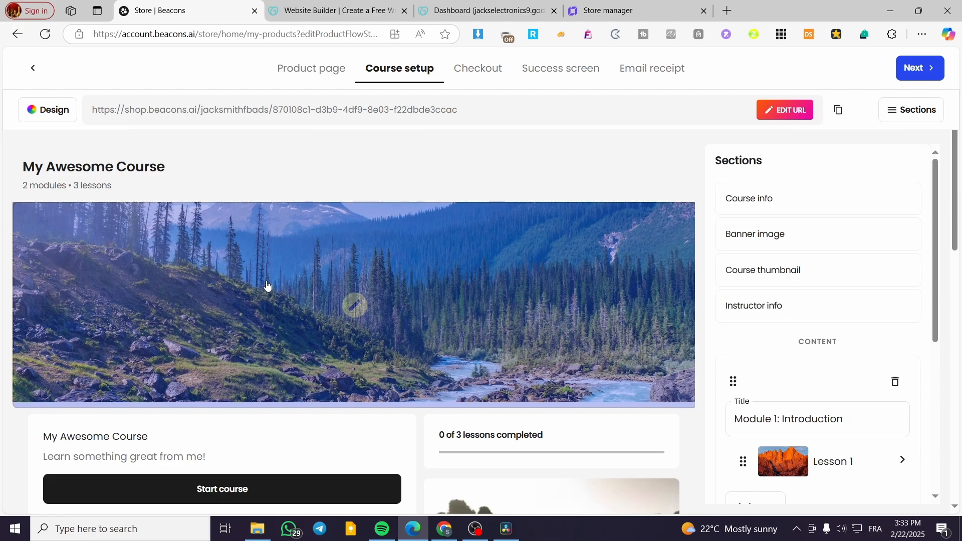
# Look at the Course info and Banner image settings of the course, and return to the section list.
pyautogui.scroll(-5, 266, 286)
pyautogui.scroll(5, 629, 269)
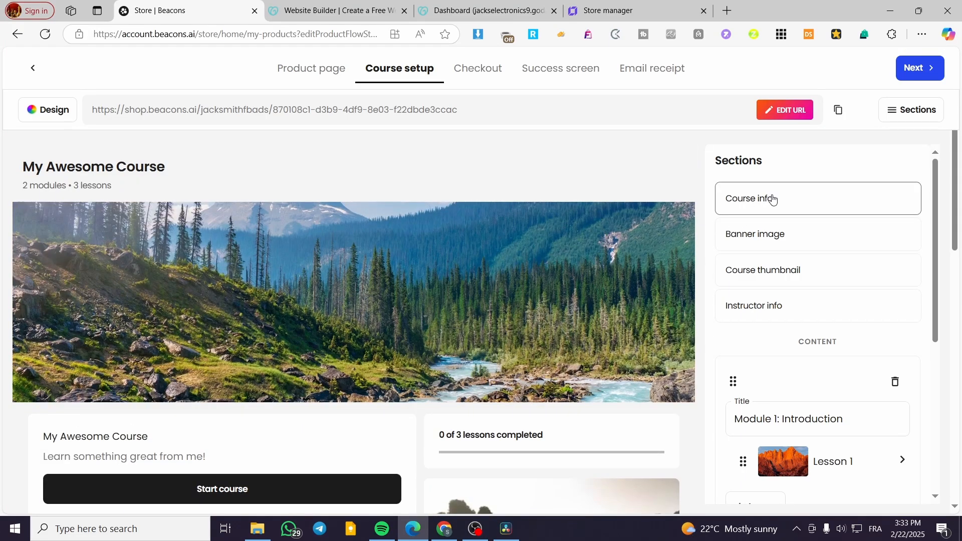
pyautogui.click(773, 200)
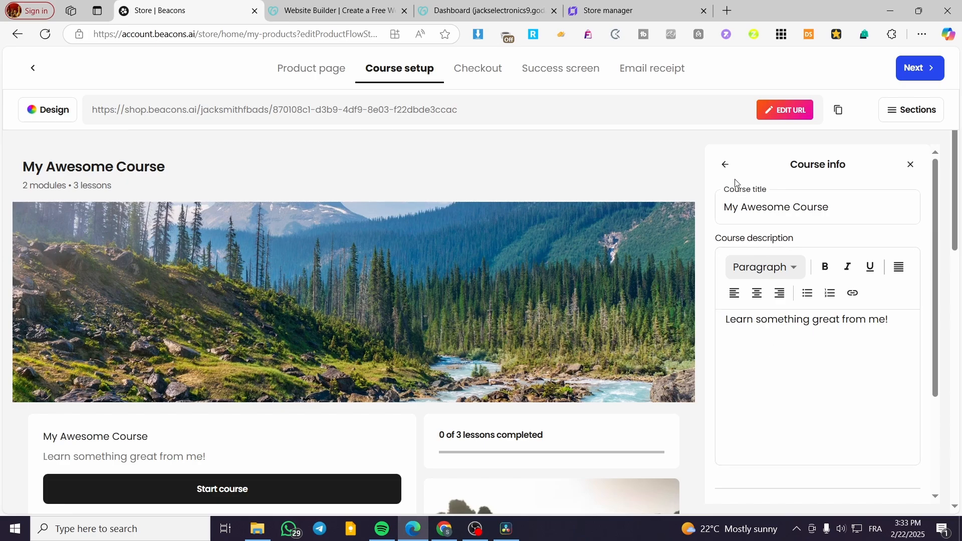
pyautogui.click(725, 166)
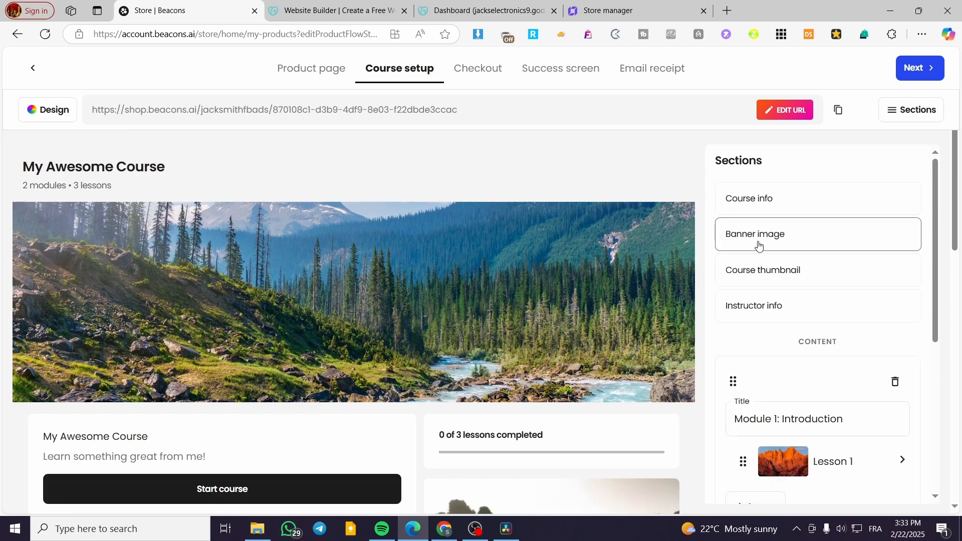
pyautogui.click(757, 243)
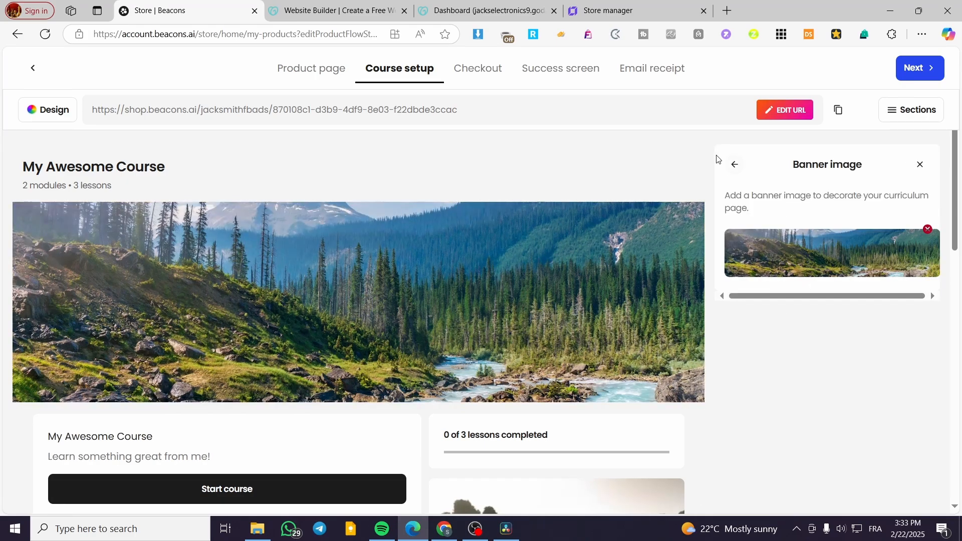
pyautogui.click(735, 165)
# View the course thumbnail setting and examine the modules, lessons and instructor card in the course preview.
pyautogui.click(807, 270)
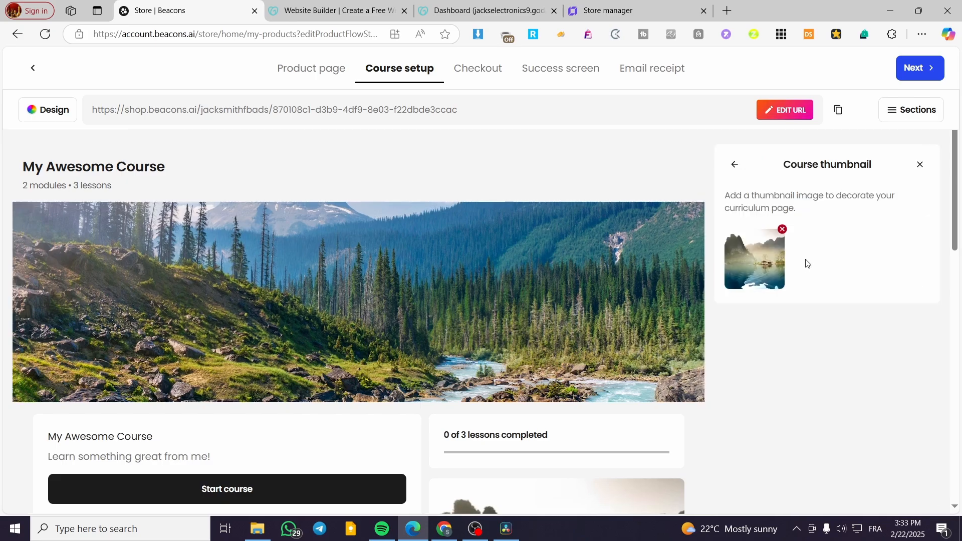
pyautogui.scroll(-8, 554, 369)
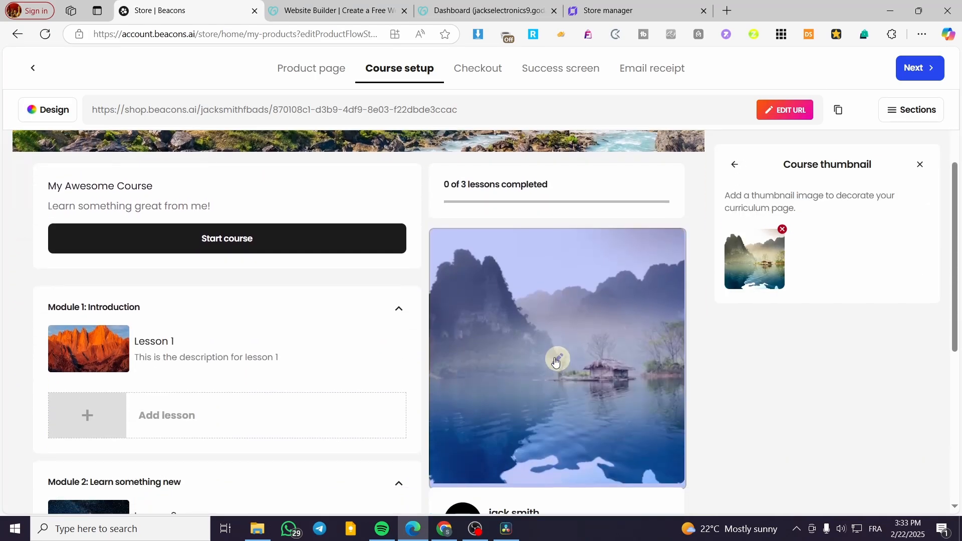
pyautogui.scroll(2, 122, 328)
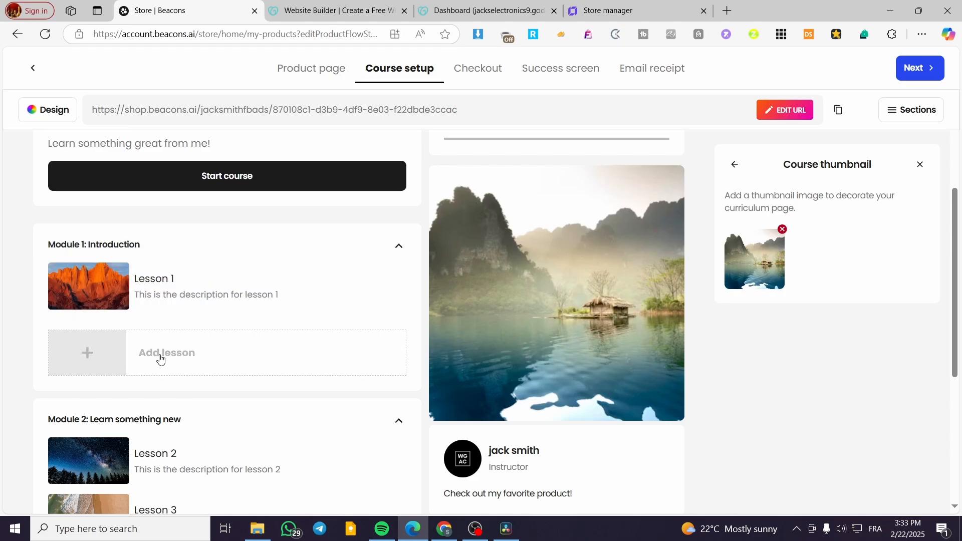
pyautogui.scroll(-1, 154, 302)
pyautogui.scroll(-3, 154, 302)
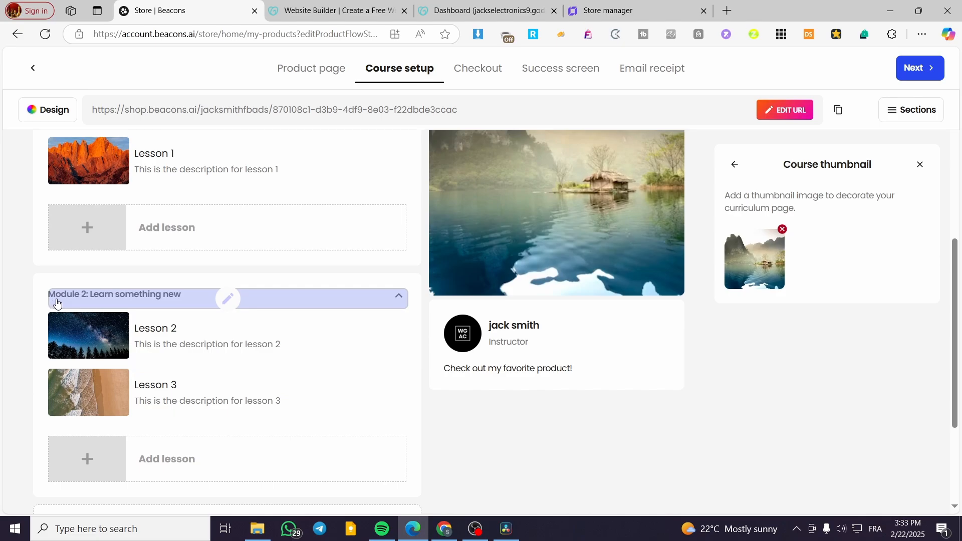
pyautogui.scroll(2, 57, 302)
pyautogui.scroll(-2, 57, 302)
pyautogui.scroll(-1, 56, 303)
pyautogui.scroll(-3, 201, 314)
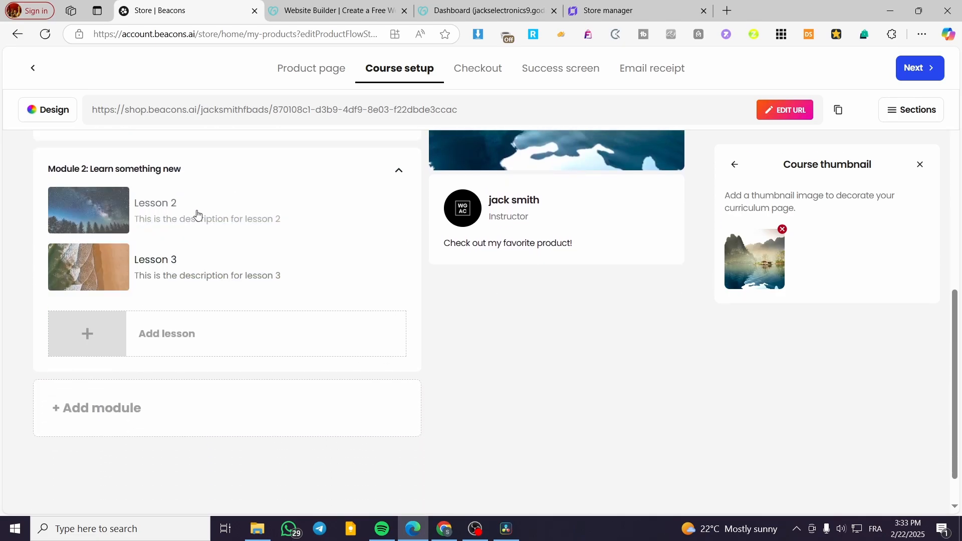
# Leave the thumbnail settings and add a third module below "Module 2: Learn something new".
pyautogui.click(745, 160)
pyautogui.click(113, 408)
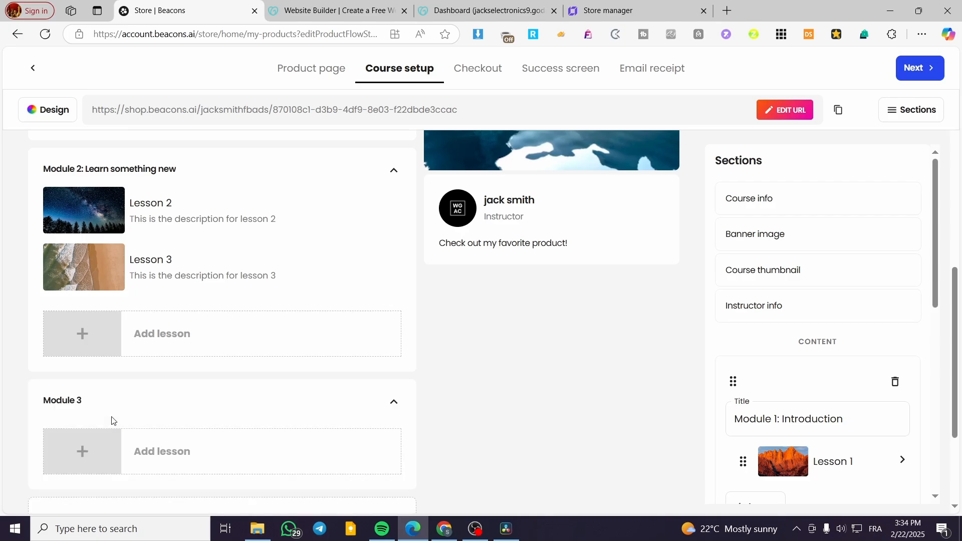
pyautogui.click(94, 406)
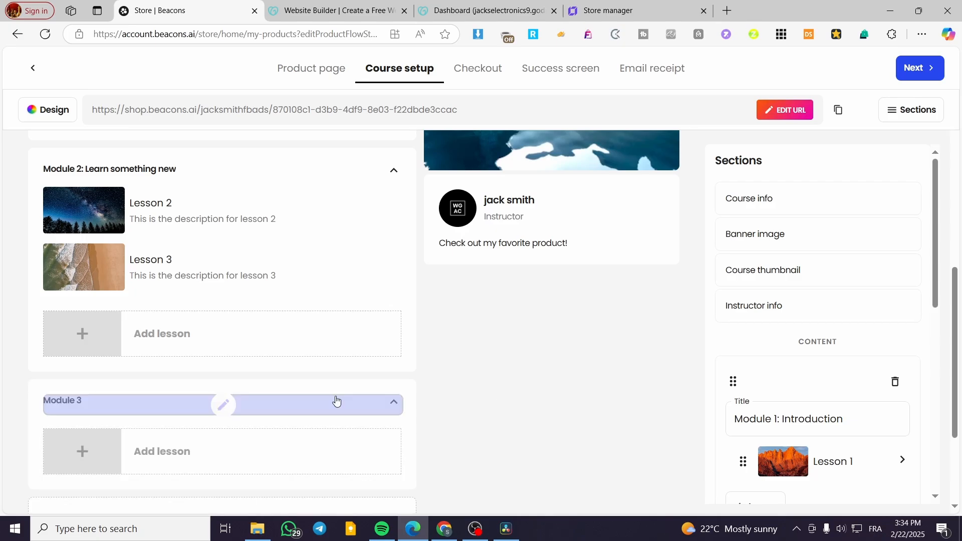
# Examine Lesson 1's brief and content settings, including video, text and downloadable files, and return to the section list.
pyautogui.scroll(-3, 137, 411)
pyautogui.scroll(9, 573, 455)
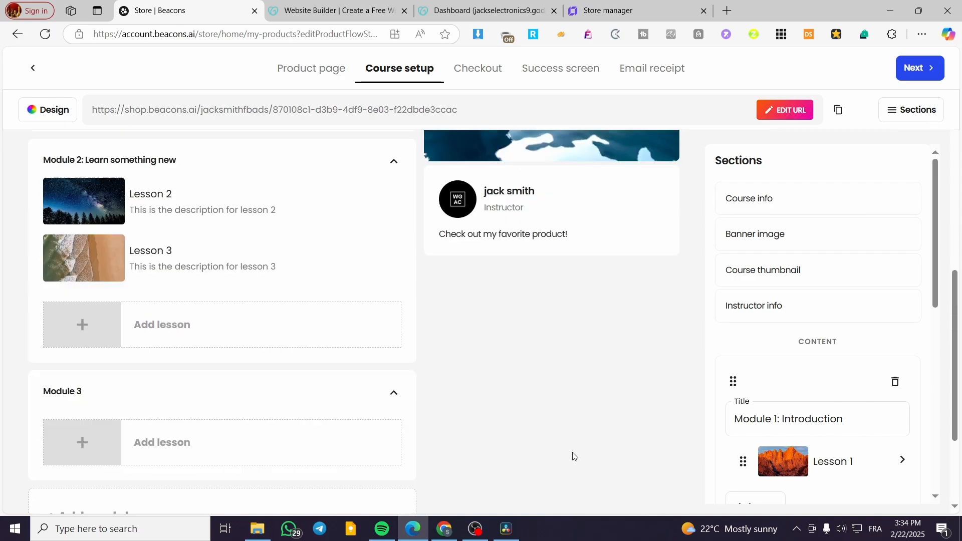
pyautogui.scroll(4, 821, 345)
pyautogui.scroll(-2, 280, 325)
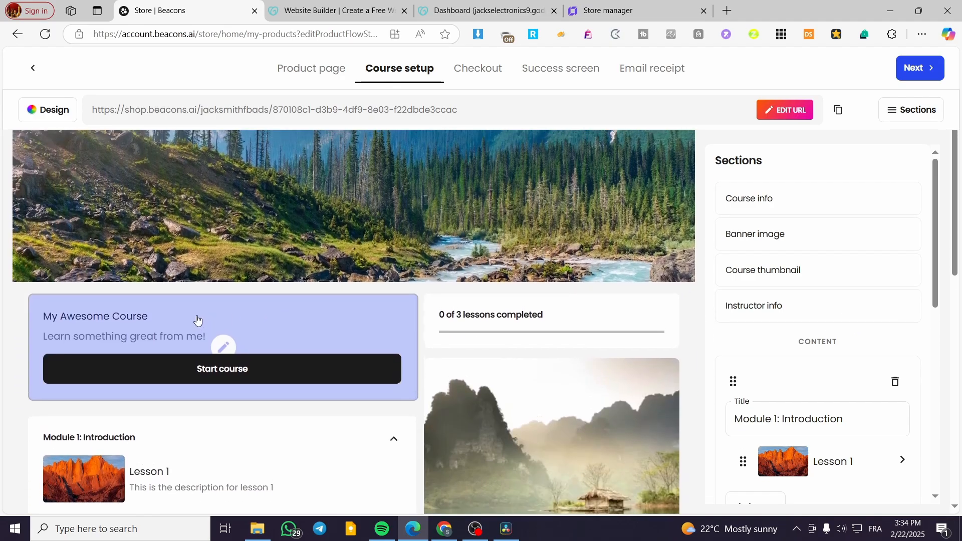
pyautogui.scroll(2, 200, 321)
pyautogui.scroll(-3, 877, 349)
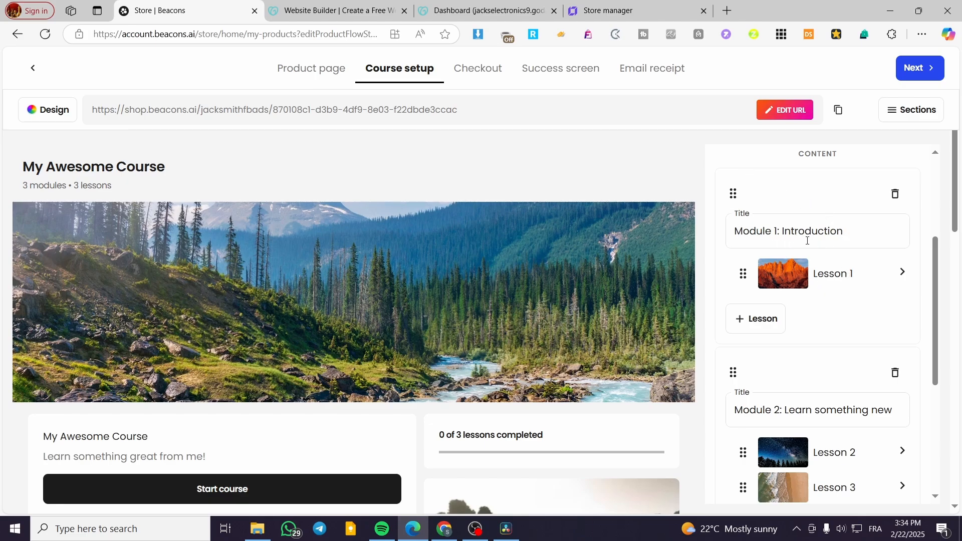
pyautogui.click(804, 274)
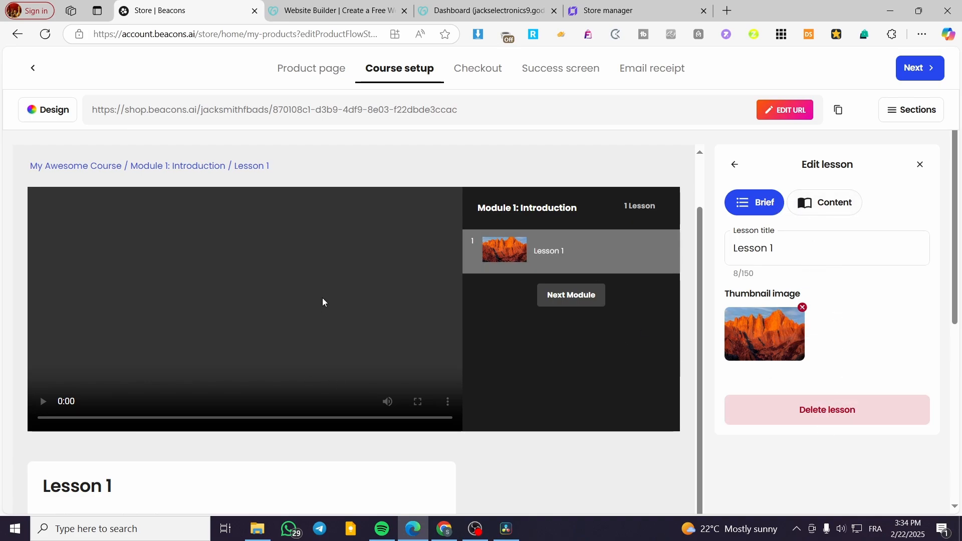
pyautogui.click(834, 208)
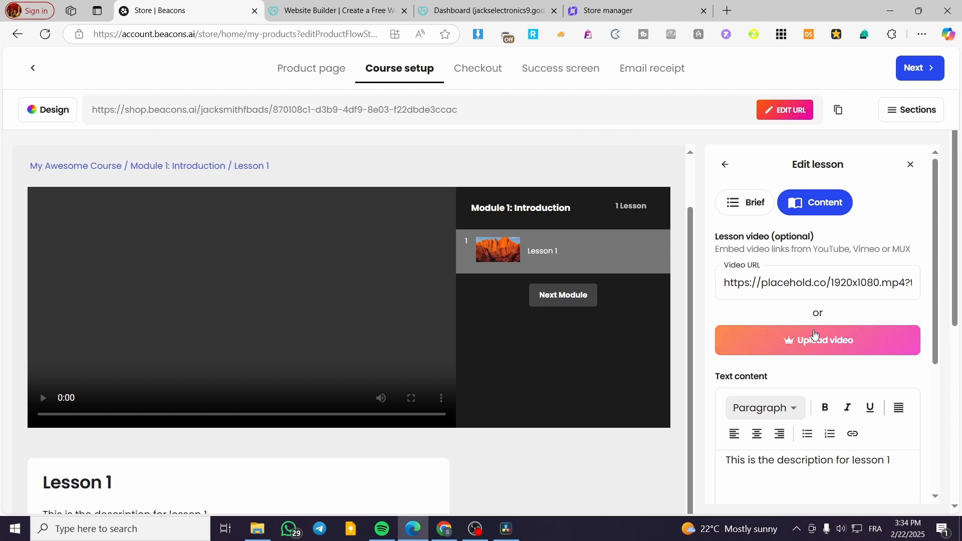
pyautogui.scroll(-2, 898, 384)
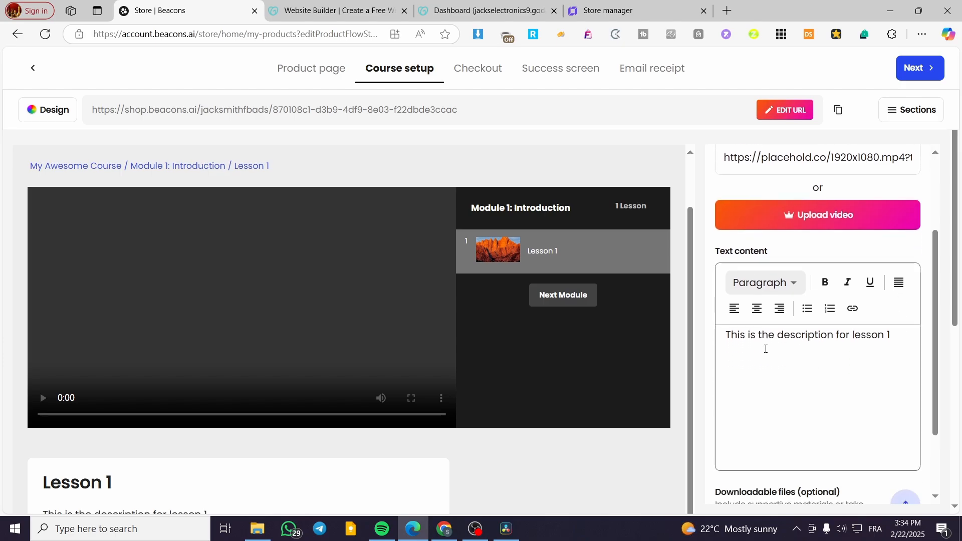
pyautogui.scroll(-2, 771, 344)
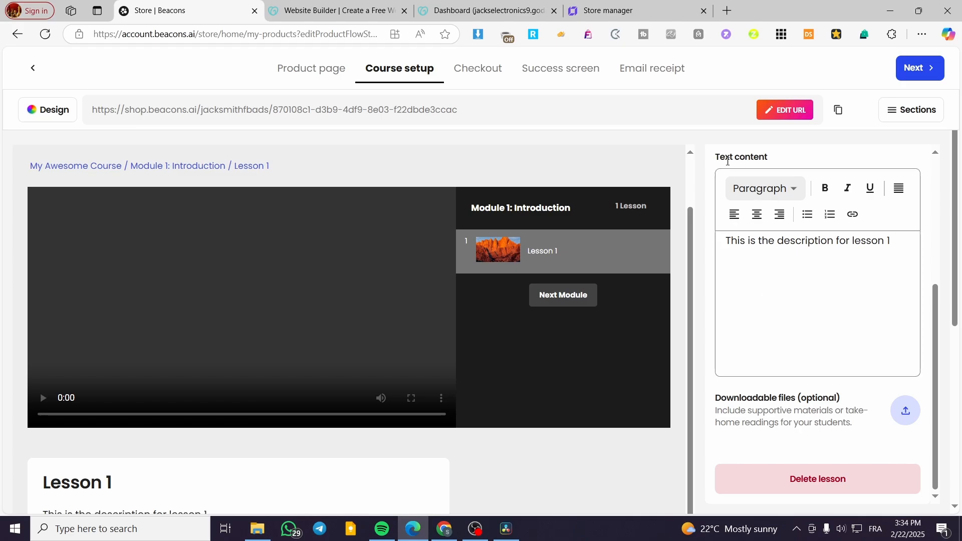
pyautogui.scroll(4, 827, 343)
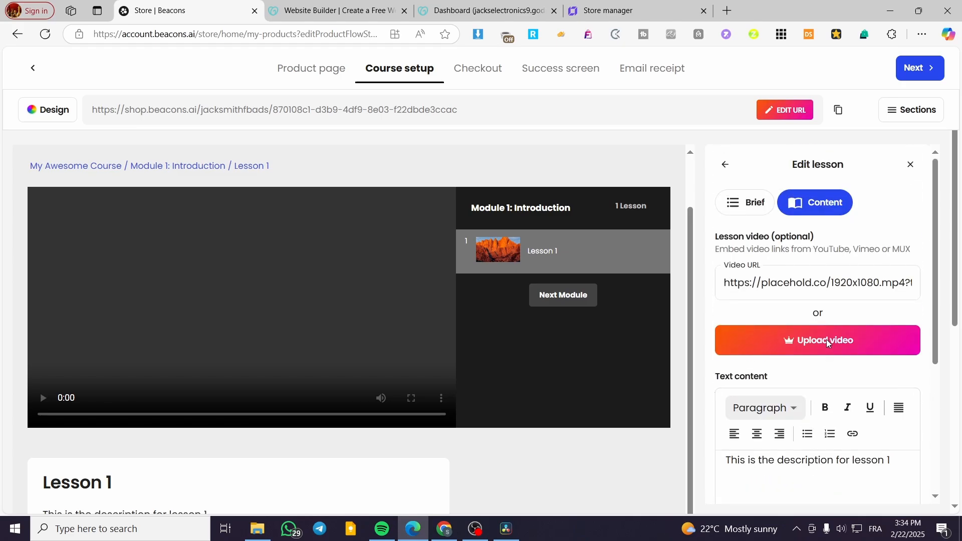
pyautogui.click(726, 166)
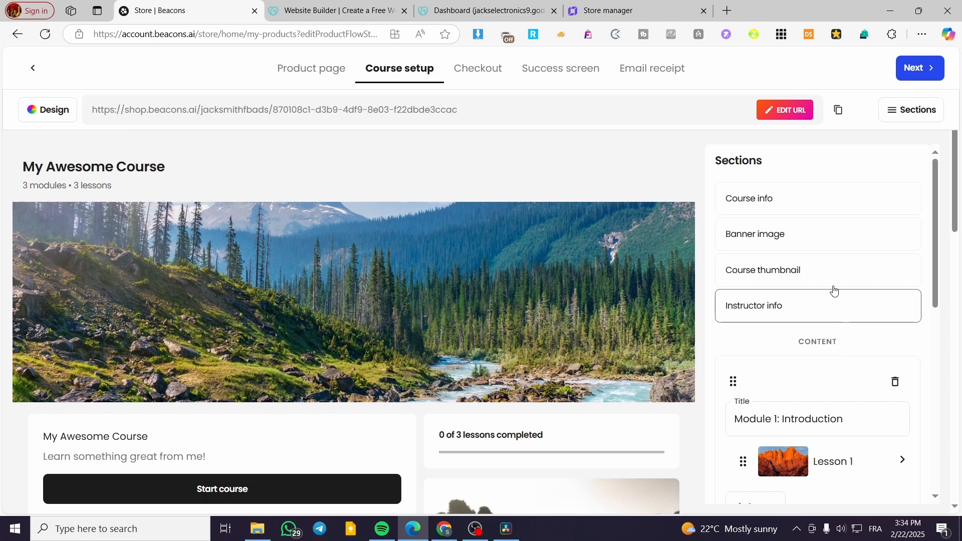
# Add a second lesson to "Module 1: Introduction" and open its title for editing.
pyautogui.scroll(-5, 839, 283)
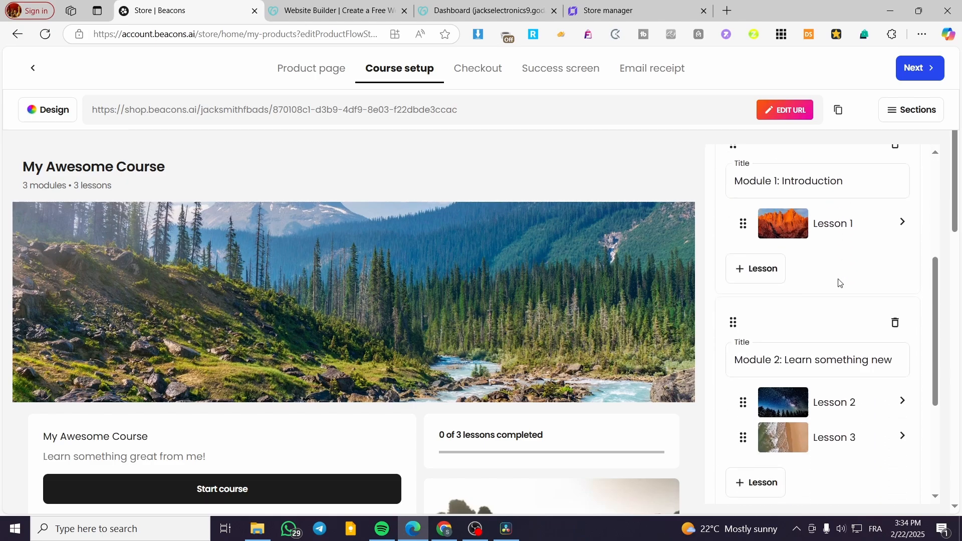
pyautogui.click(755, 256)
pyautogui.click(860, 251)
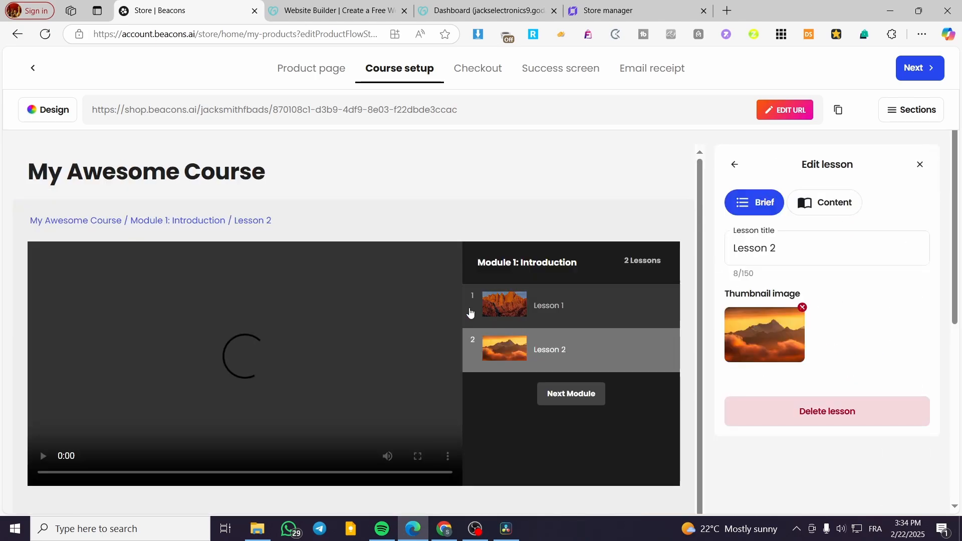
pyautogui.click(788, 246)
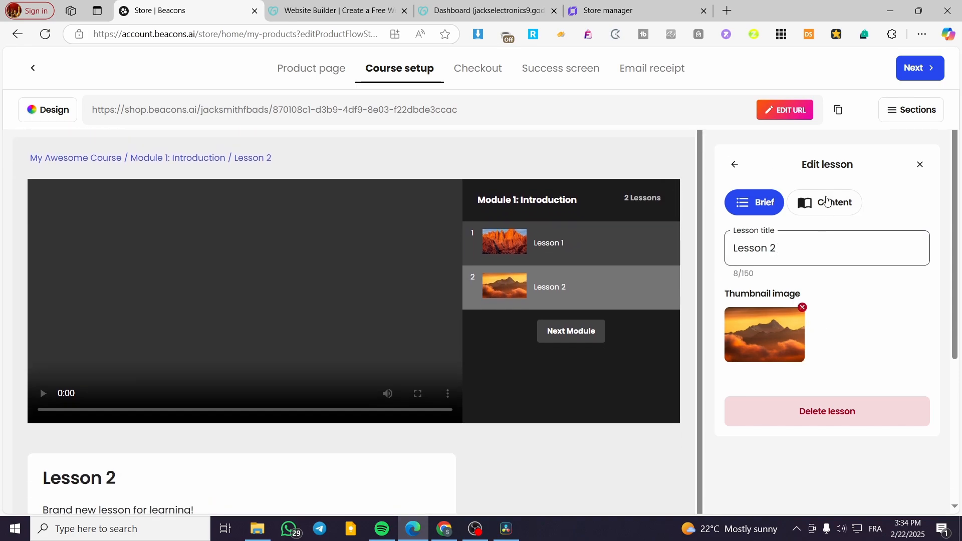
# Examine Lesson 2's preview and its video and text content settings, and return to the section list.
pyautogui.scroll(-3, 520, 350)
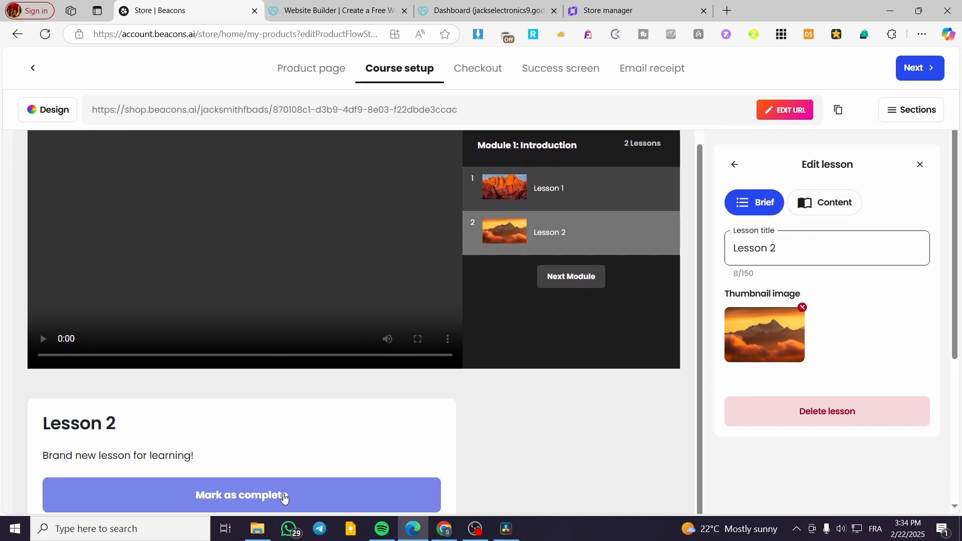
pyautogui.click(242, 441)
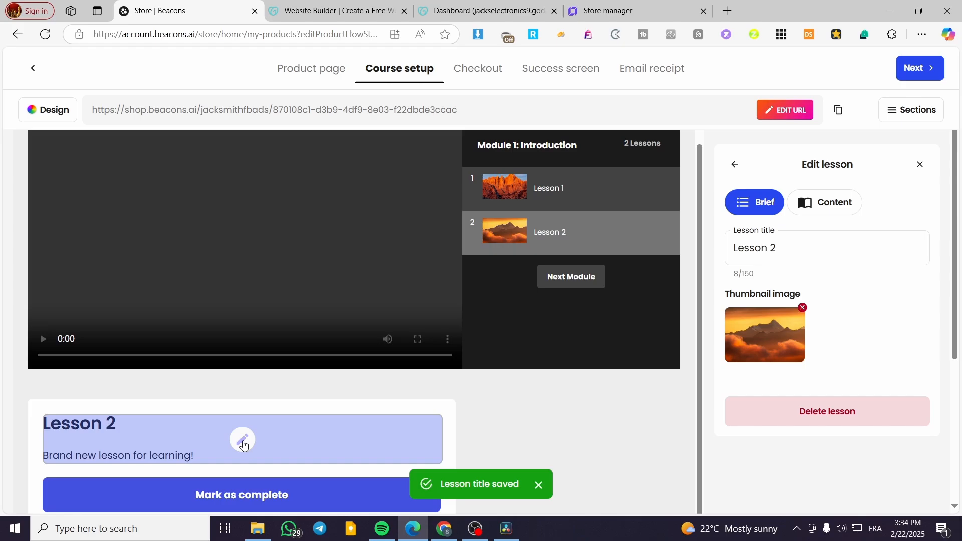
pyautogui.click(823, 216)
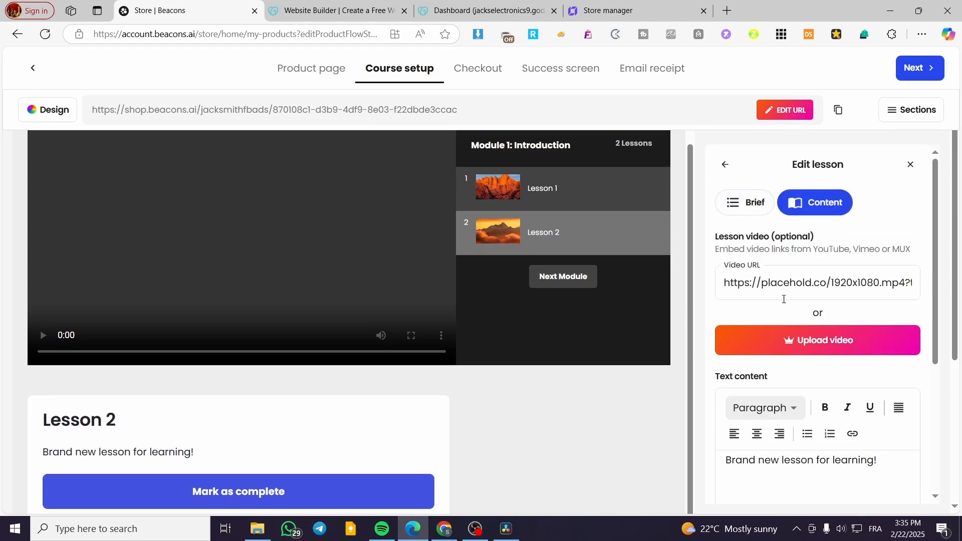
pyautogui.scroll(-3, 783, 300)
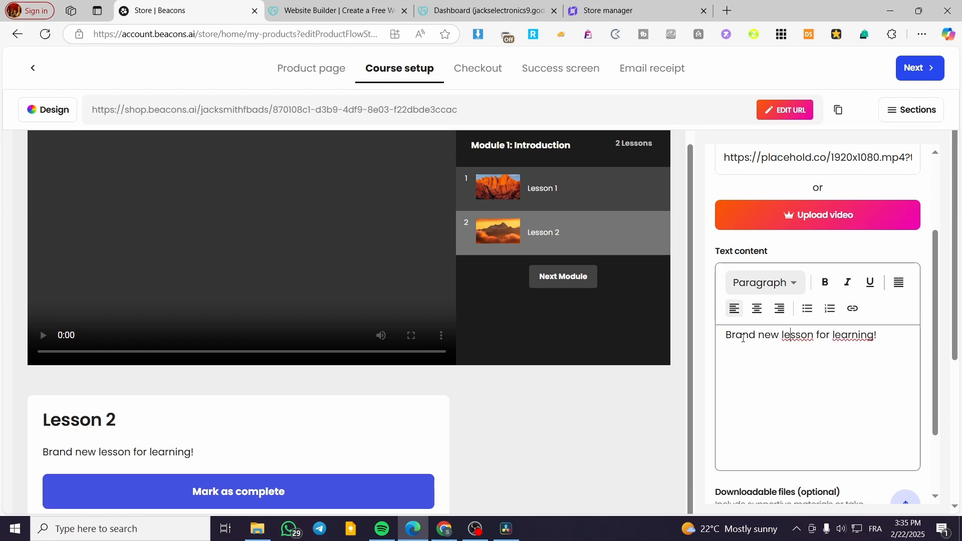
pyautogui.scroll(3, 817, 385)
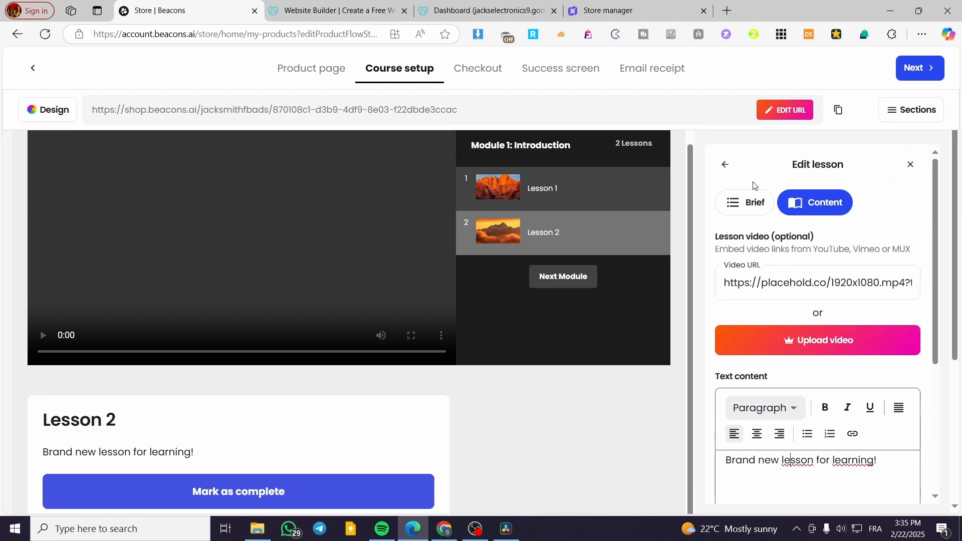
pyautogui.click(723, 165)
# Review the course preview, including the course thumbnail settings, the instructor info and the modules down to Module 3.
pyautogui.scroll(-1, 555, 390)
pyautogui.scroll(-3, 555, 389)
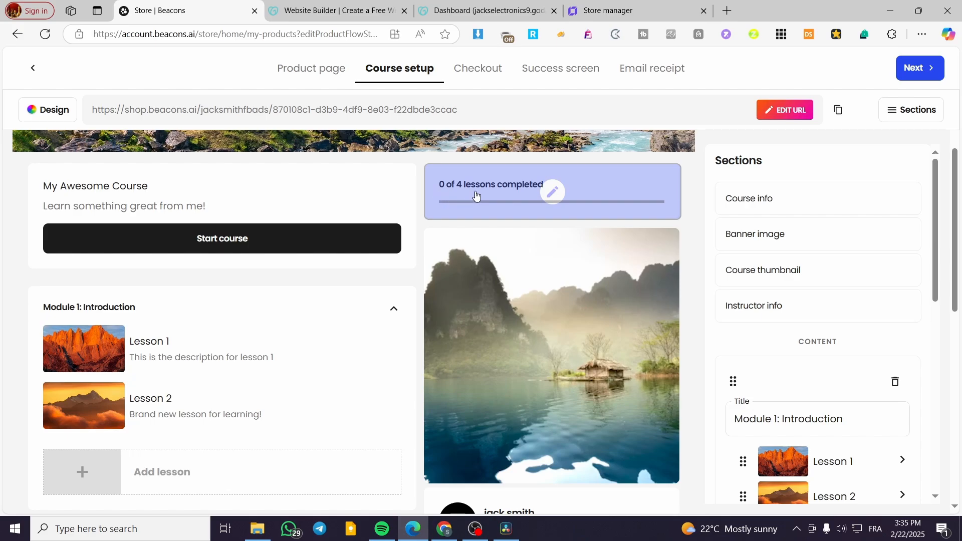
pyautogui.click(617, 301)
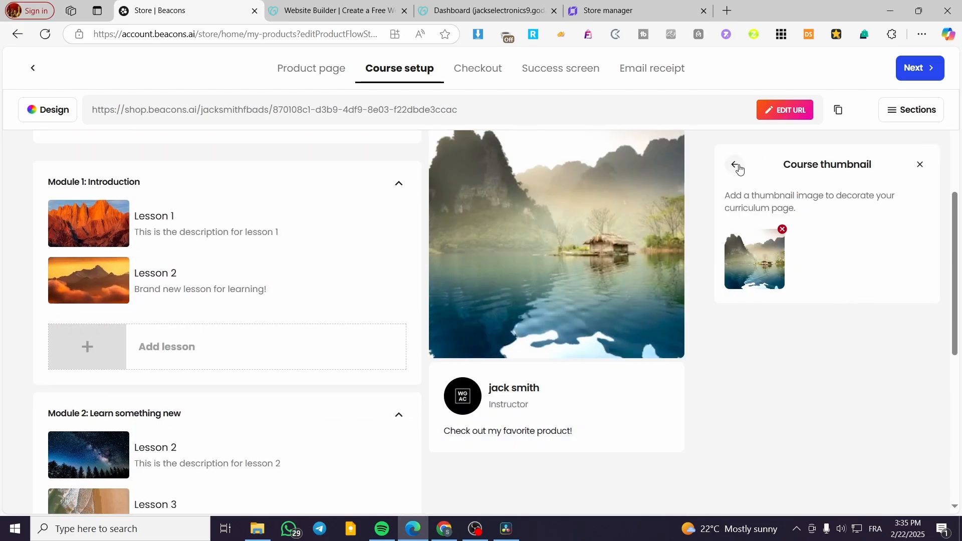
pyautogui.click(737, 170)
pyautogui.click(591, 423)
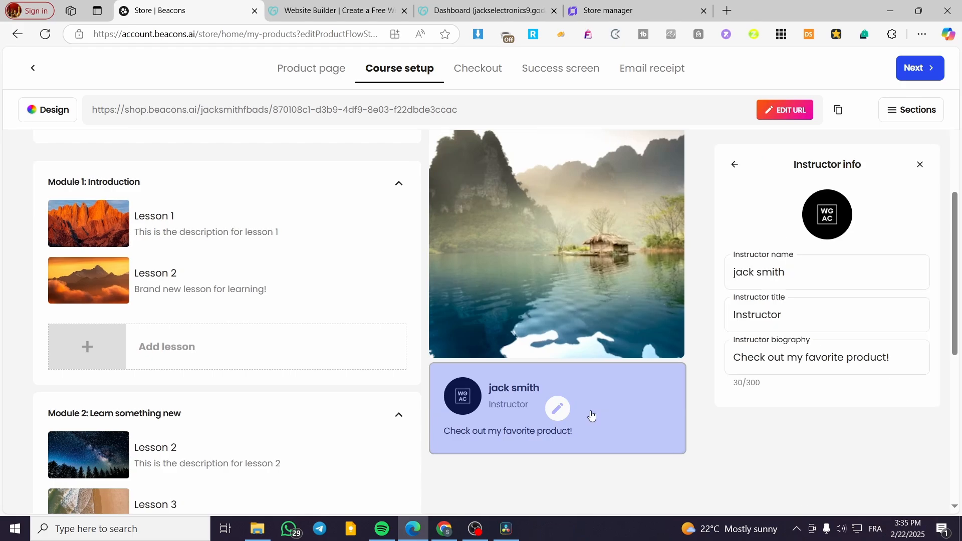
pyautogui.click(733, 167)
pyautogui.scroll(-5, 245, 395)
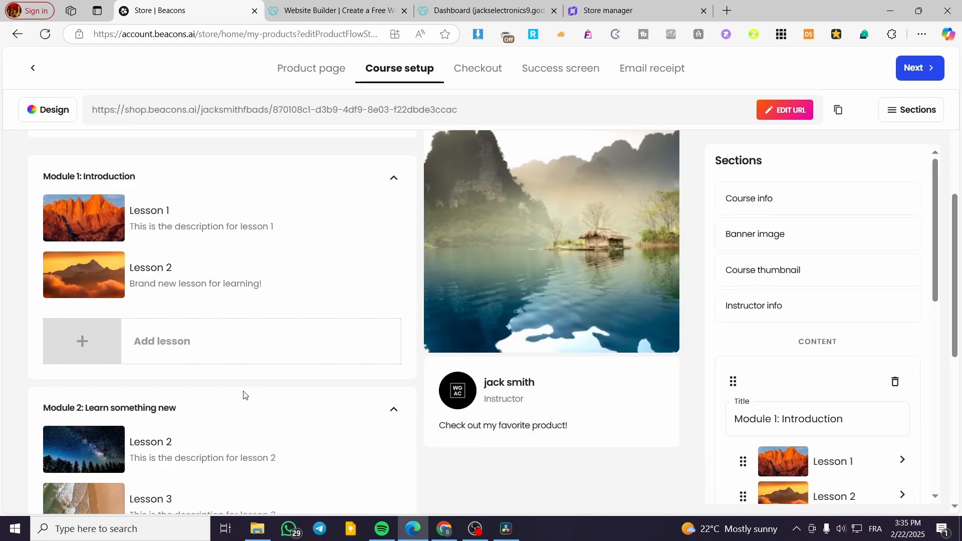
pyautogui.scroll(-3, 249, 383)
pyautogui.scroll(-10, 751, 389)
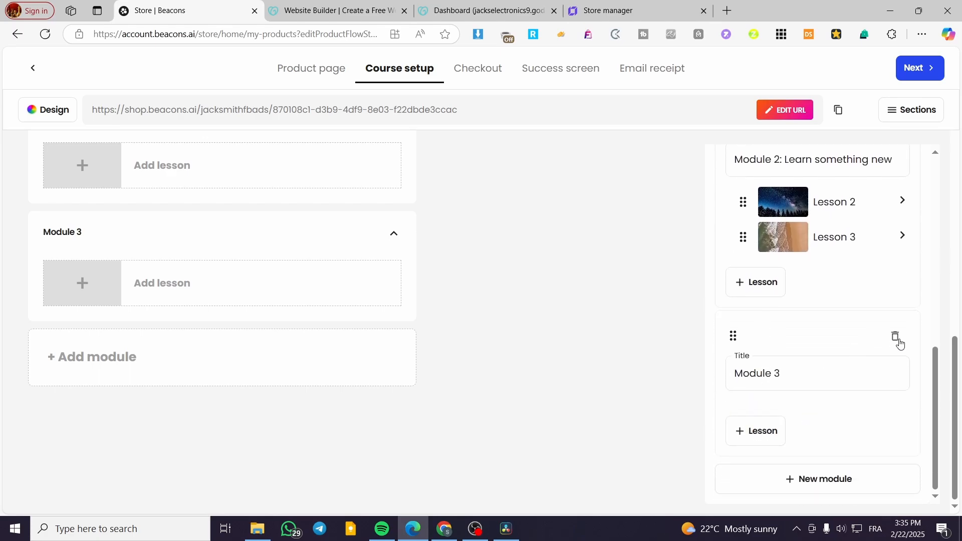
pyautogui.scroll(10, 815, 485)
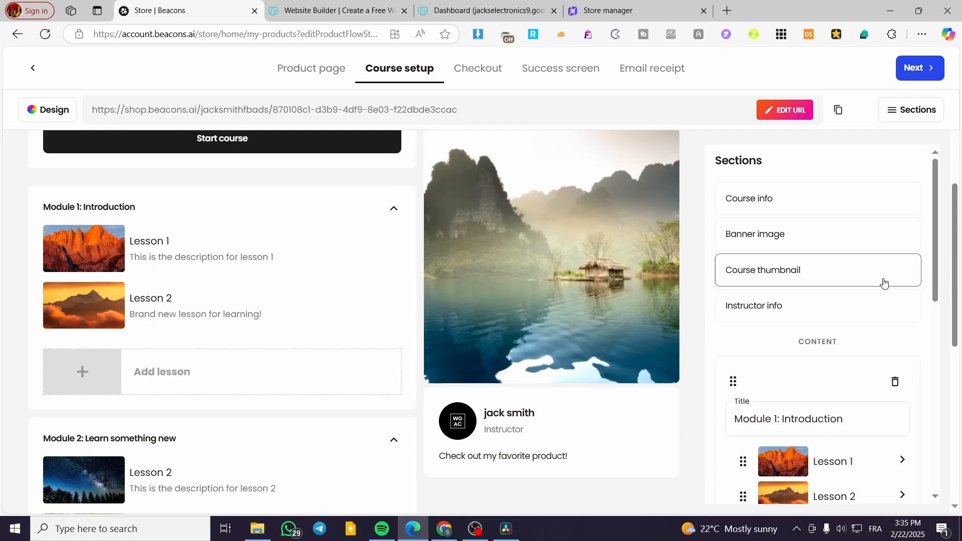
# Hide the course's section list, view the color and font options of the course design, and close them.
pyautogui.click(897, 110)
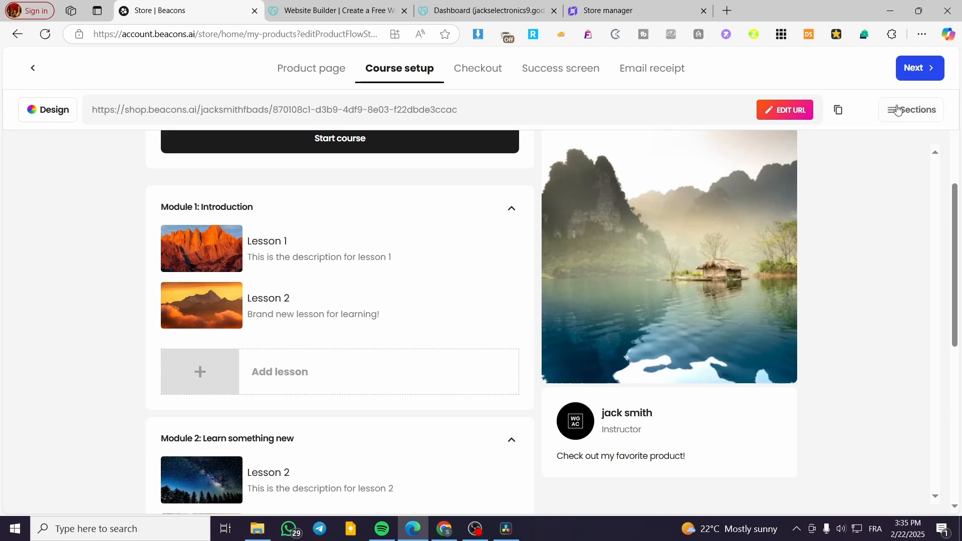
pyautogui.click(898, 110)
pyautogui.click(897, 111)
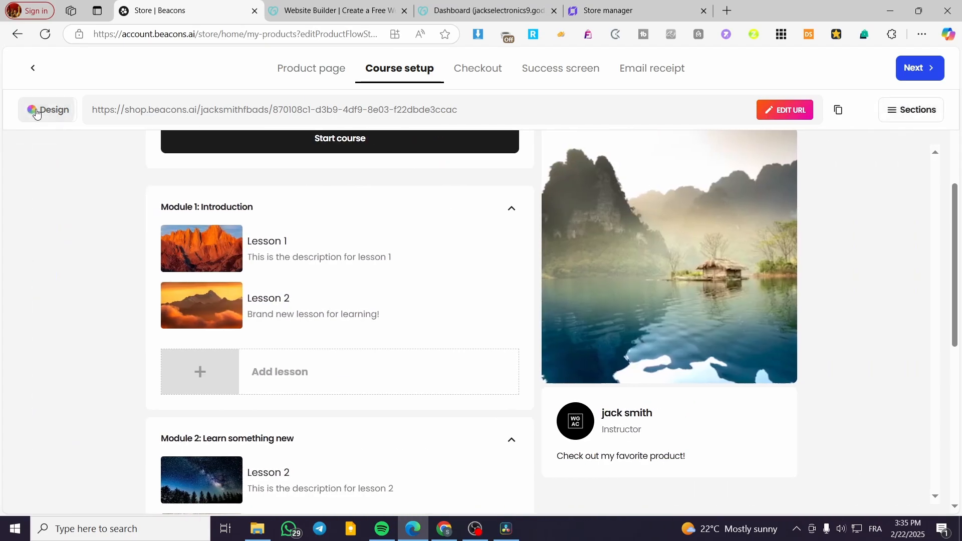
pyautogui.click(36, 111)
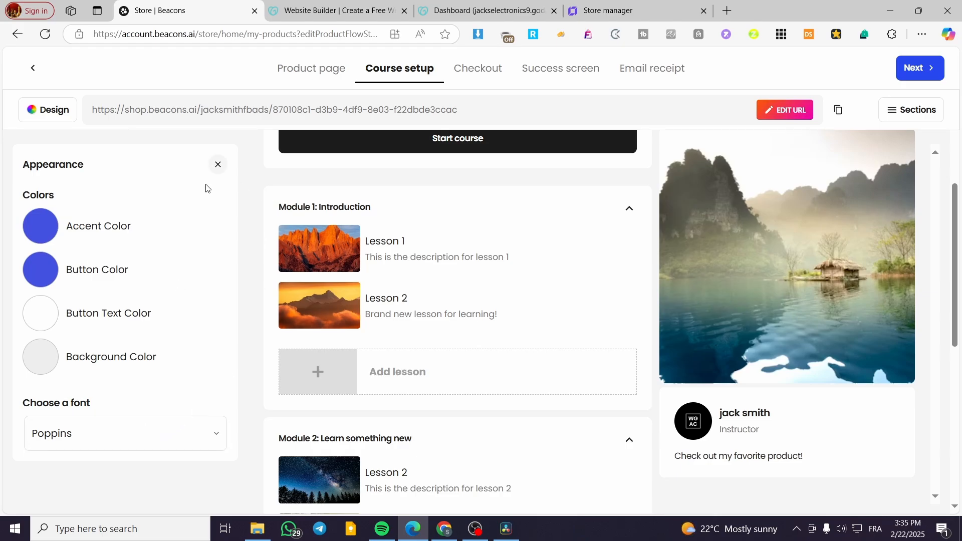
pyautogui.click(218, 164)
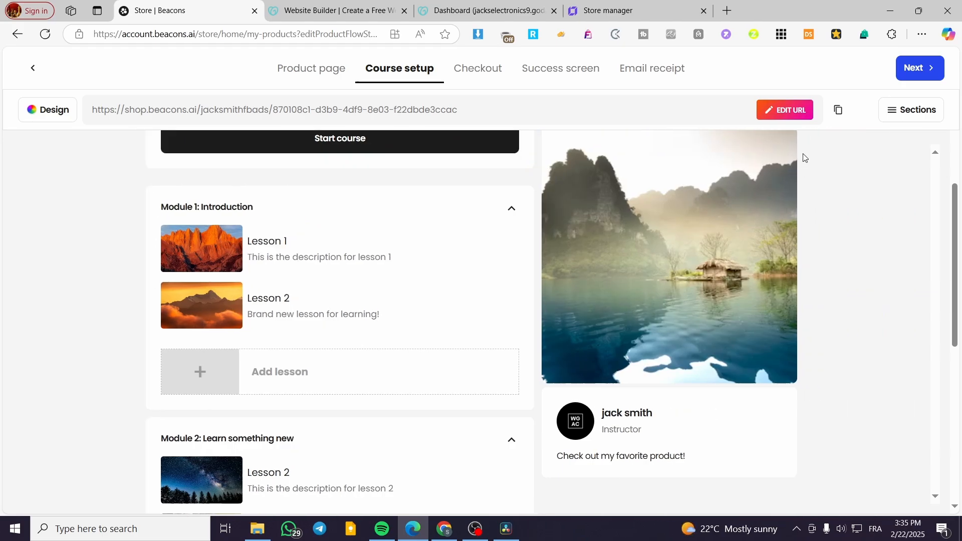
# Finish the course setup and list "First Course to Be Rich" in the Store of the home Link in Bio page.
pyautogui.click(918, 68)
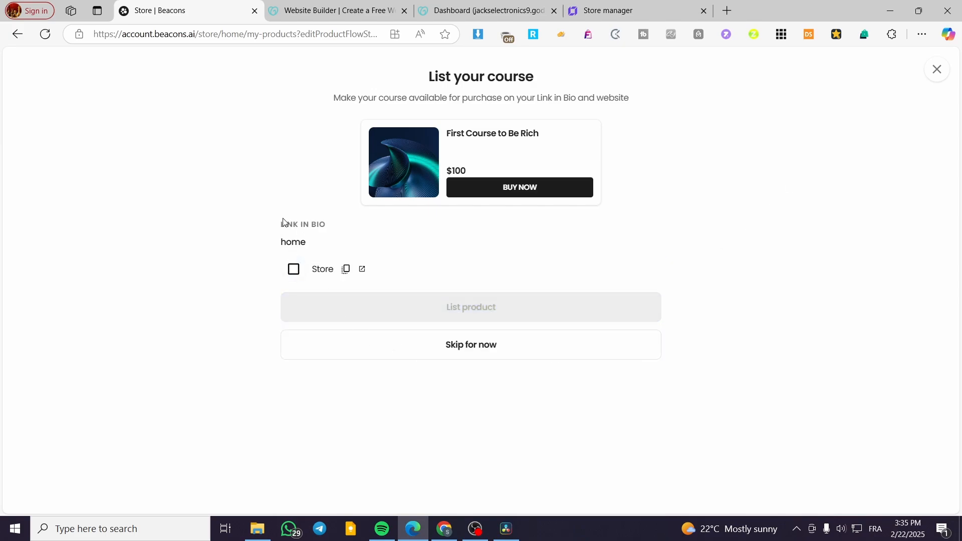
pyautogui.click(294, 271)
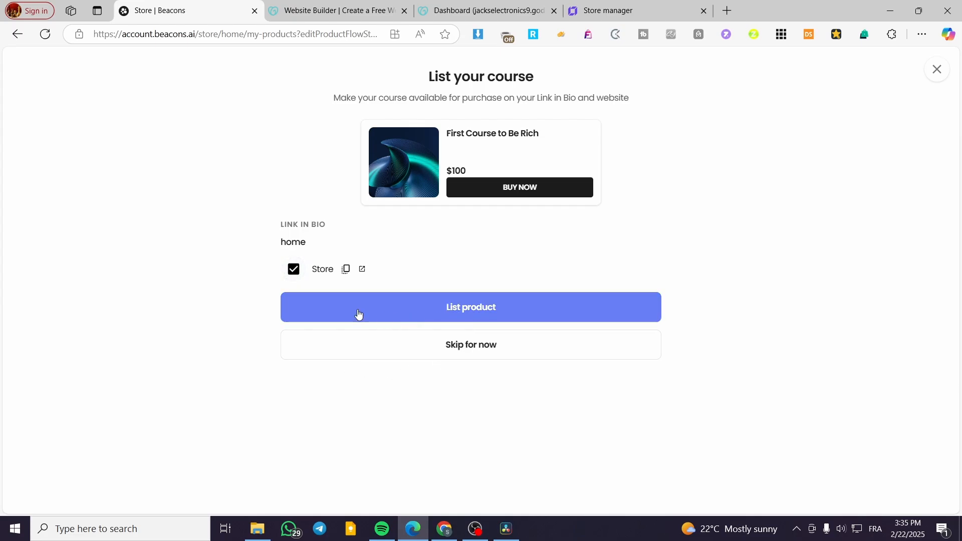
pyautogui.click(497, 308)
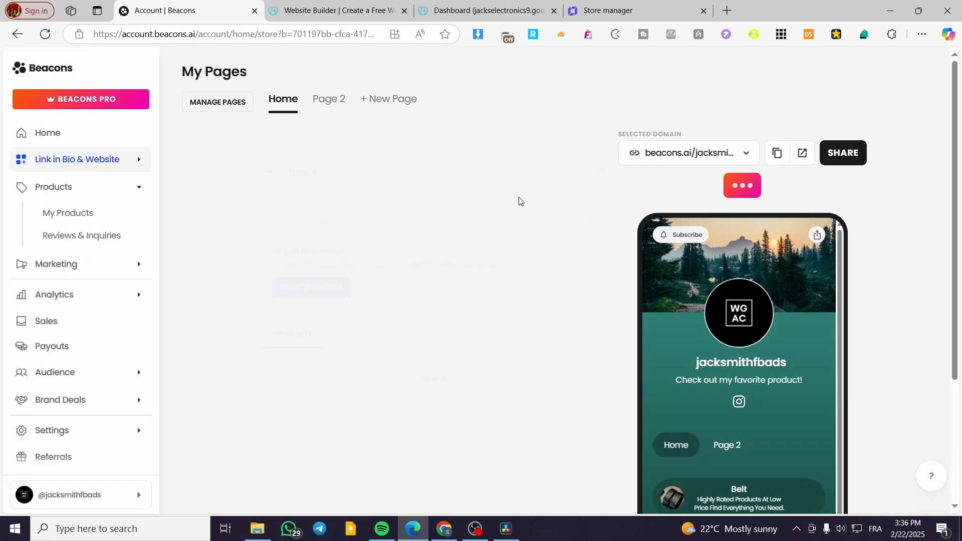
# Add the existing "Untitled Awesome" product to the Store, check the import and external link options, and return to the product list.
pyautogui.scroll(-2, 814, 327)
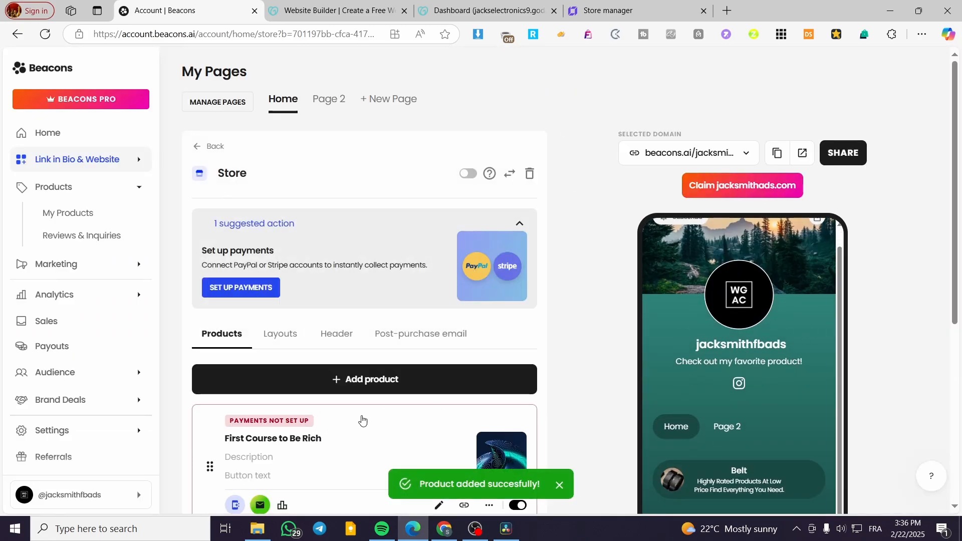
pyautogui.click(403, 388)
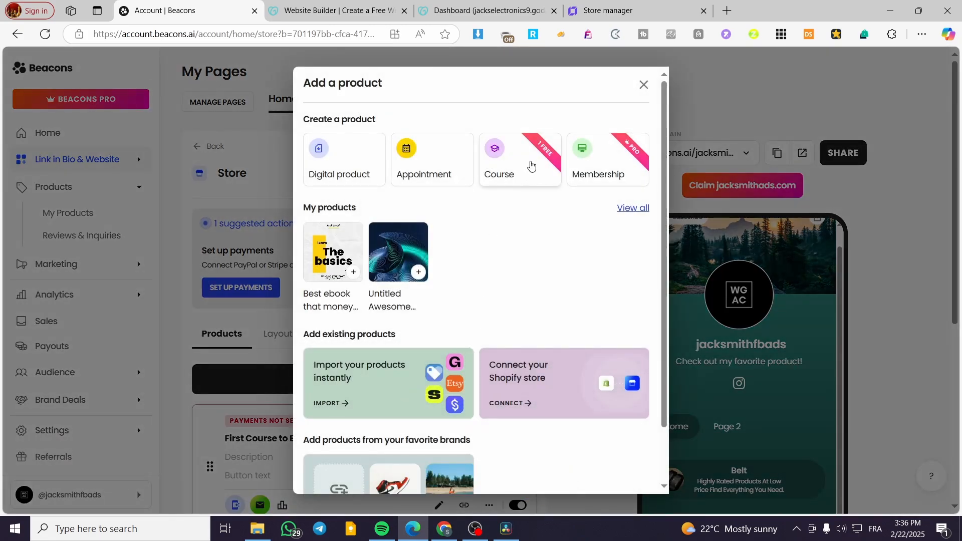
pyautogui.click(403, 249)
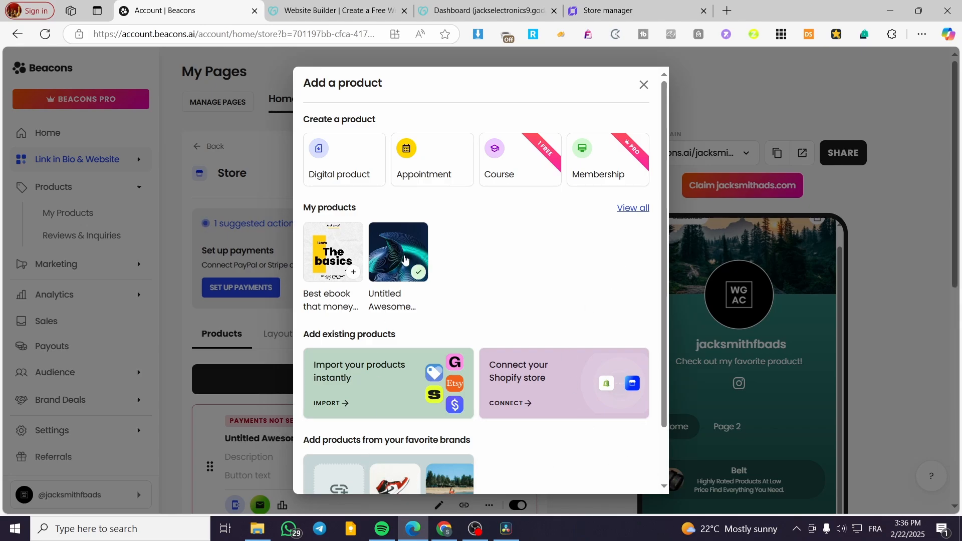
pyautogui.scroll(-3, 492, 351)
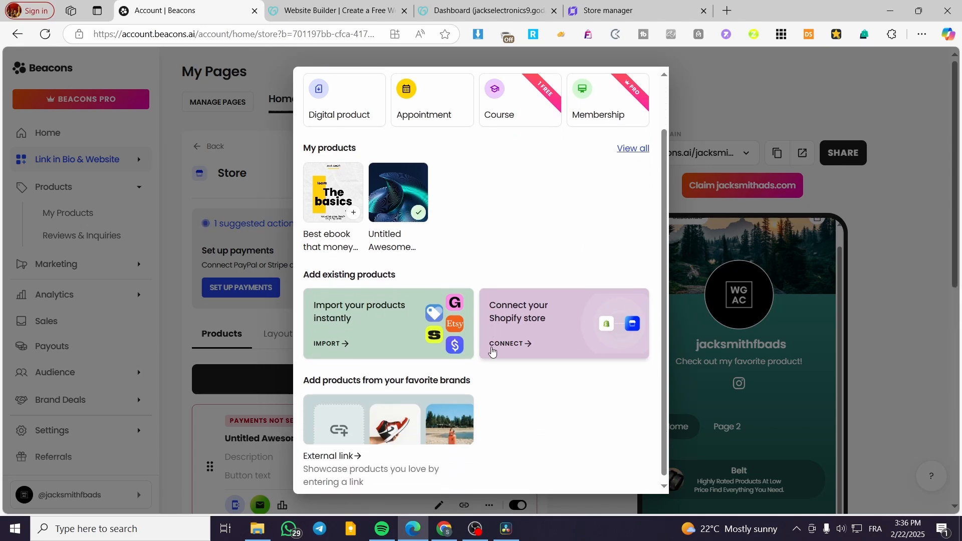
pyautogui.click(236, 393)
pyautogui.scroll(-5, 464, 440)
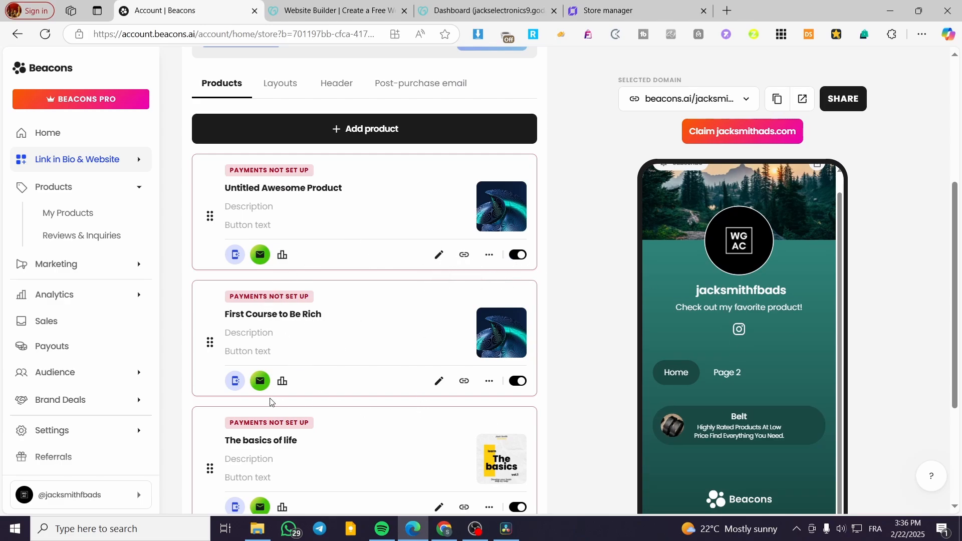
# View the PayPal and Stripe payment connection options for the listed products and close them without connecting an account.
pyautogui.click(274, 300)
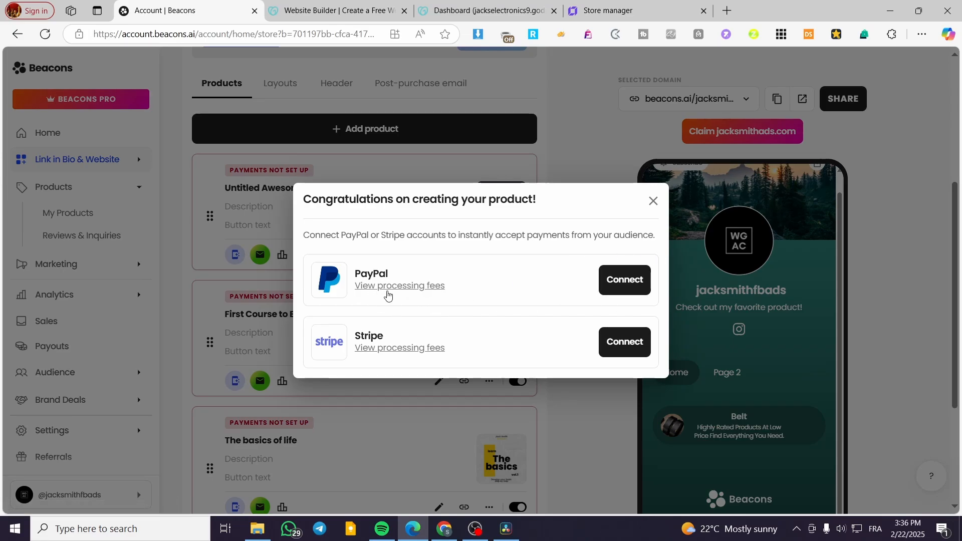
pyautogui.click(653, 201)
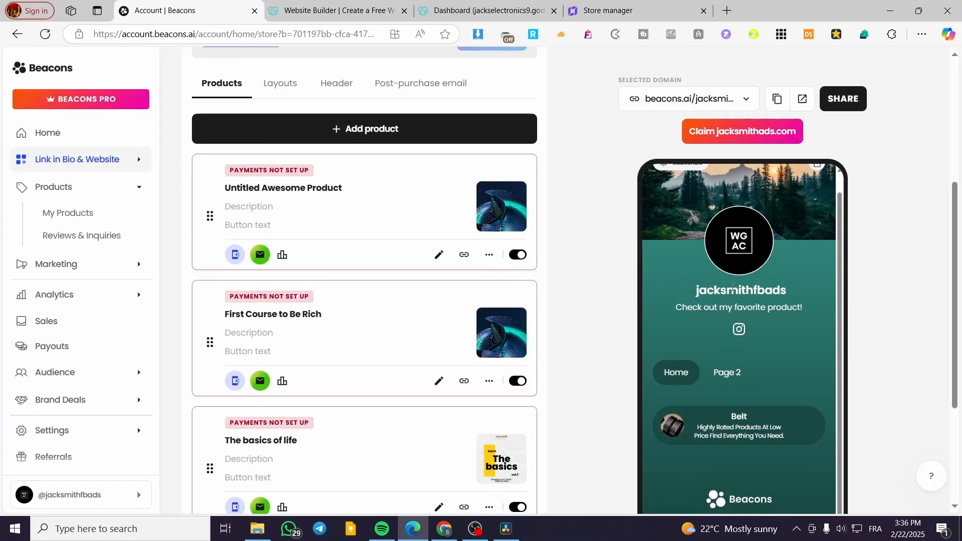
pyautogui.scroll(3, 241, 374)
pyautogui.scroll(2, 240, 374)
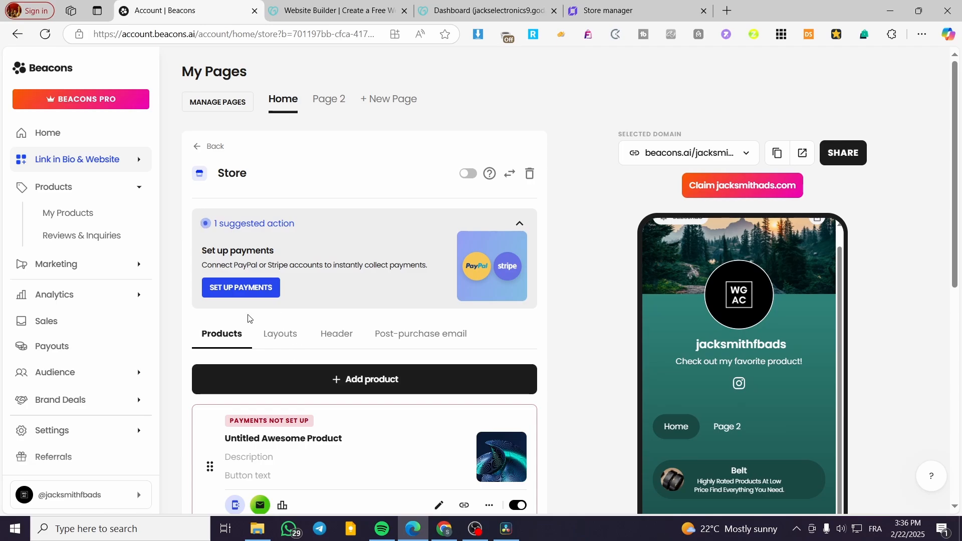
# Open the Marketing overview and examine its email features and sample newsletters.
pyautogui.click(92, 264)
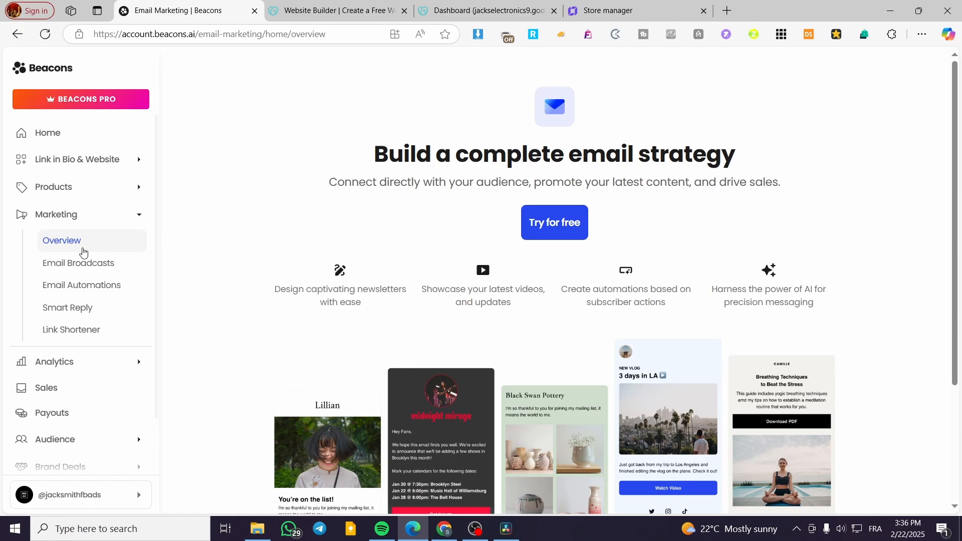
pyautogui.scroll(-3, 707, 262)
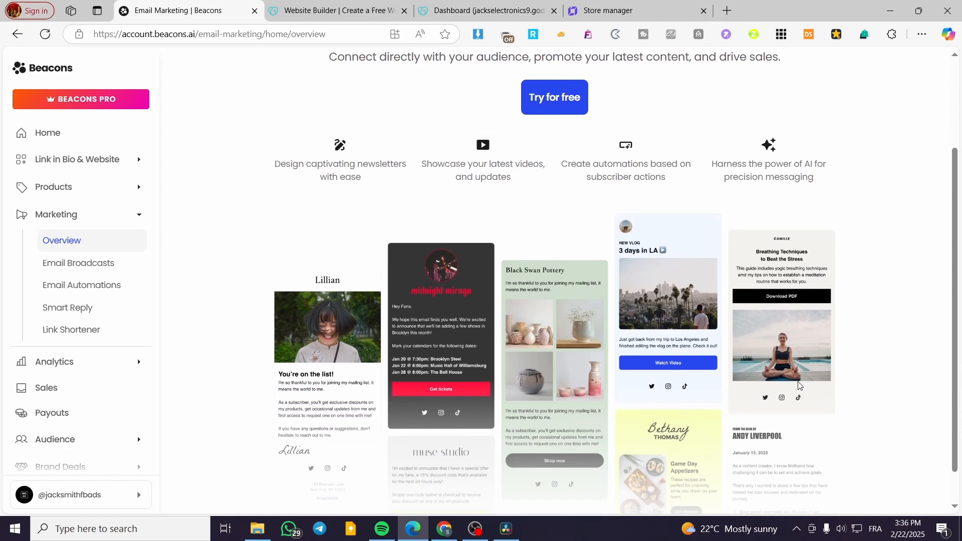
pyautogui.scroll(3, 454, 344)
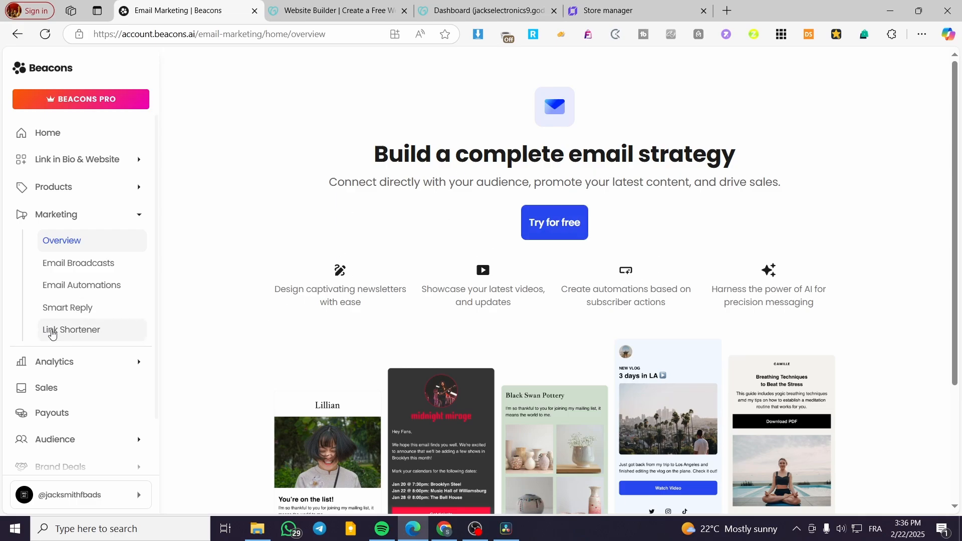
# Browse the Link Shortener, Smart Reply, Email Automations and Email Broadcasts pages, and return to the Home dashboard.
pyautogui.click(50, 331)
pyautogui.click(97, 312)
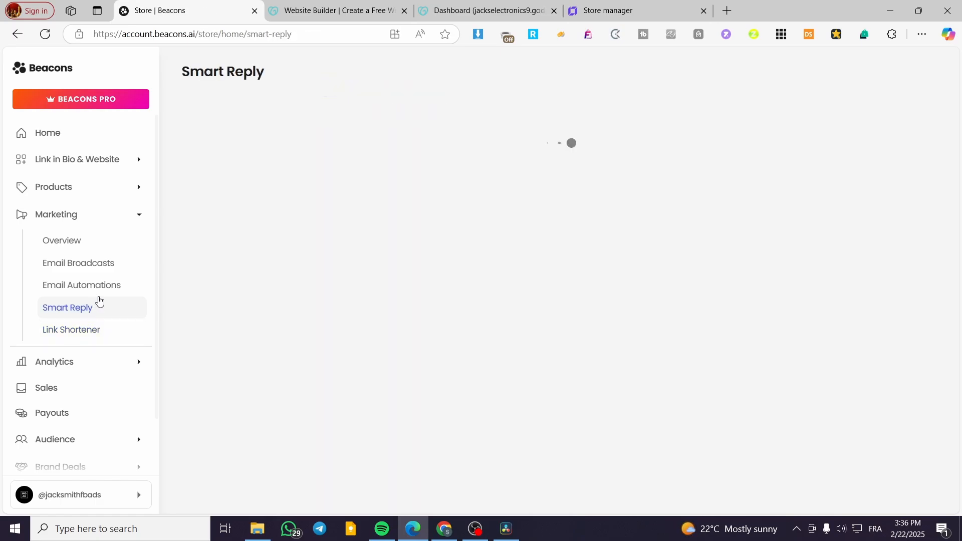
pyautogui.click(98, 285)
pyautogui.click(94, 269)
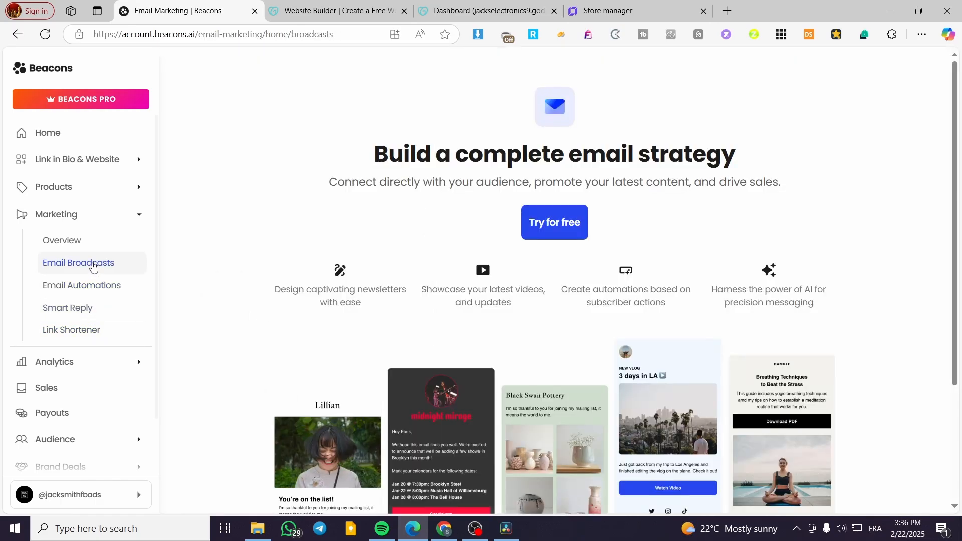
pyautogui.click(100, 244)
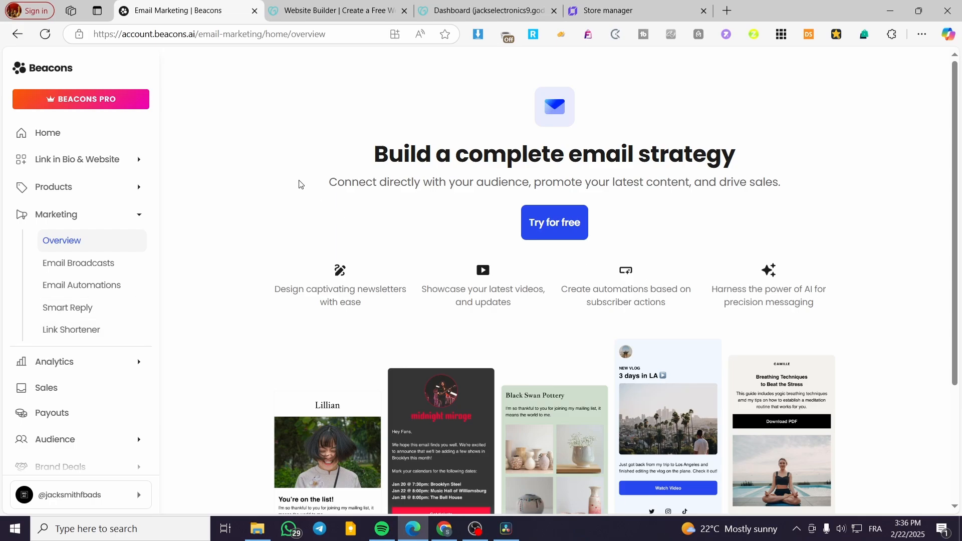
pyautogui.click(127, 136)
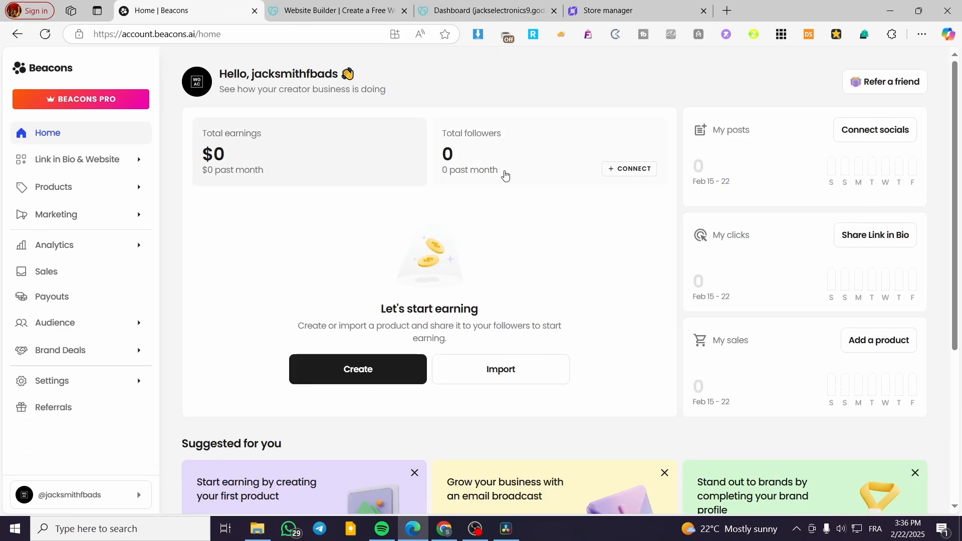